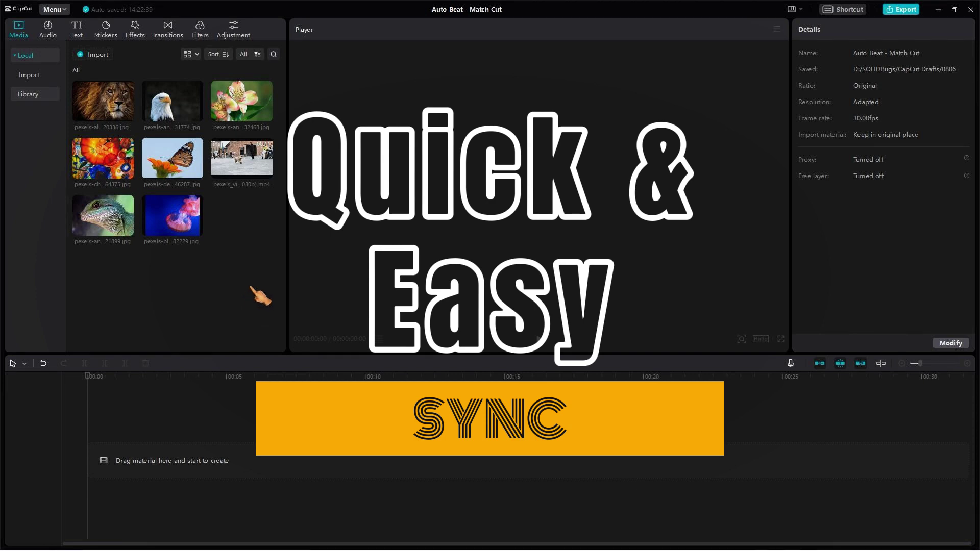
Step: Add all eight imported media items to the timeline and move the playhead onto the eagle clip
left_click_drag(265, 276, 71, 79)
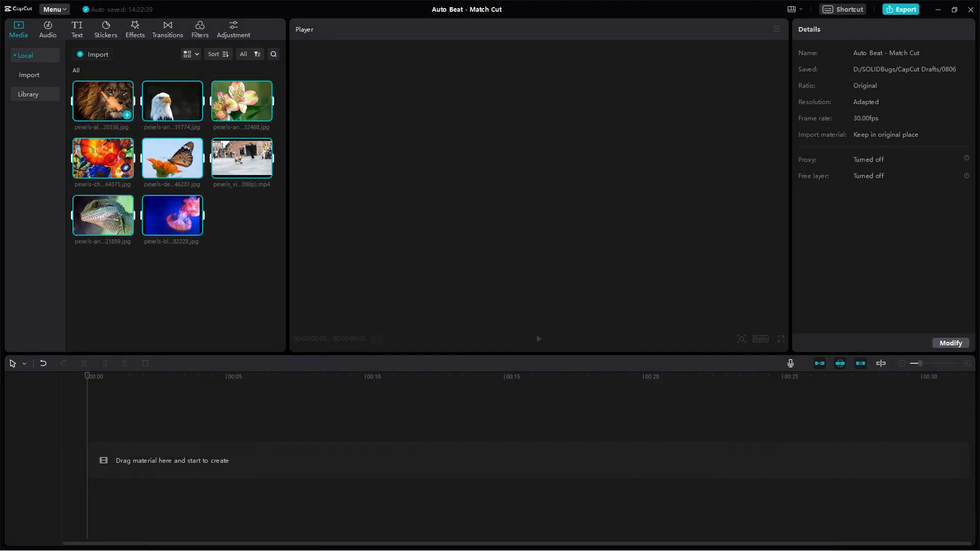
left_click(127, 115)
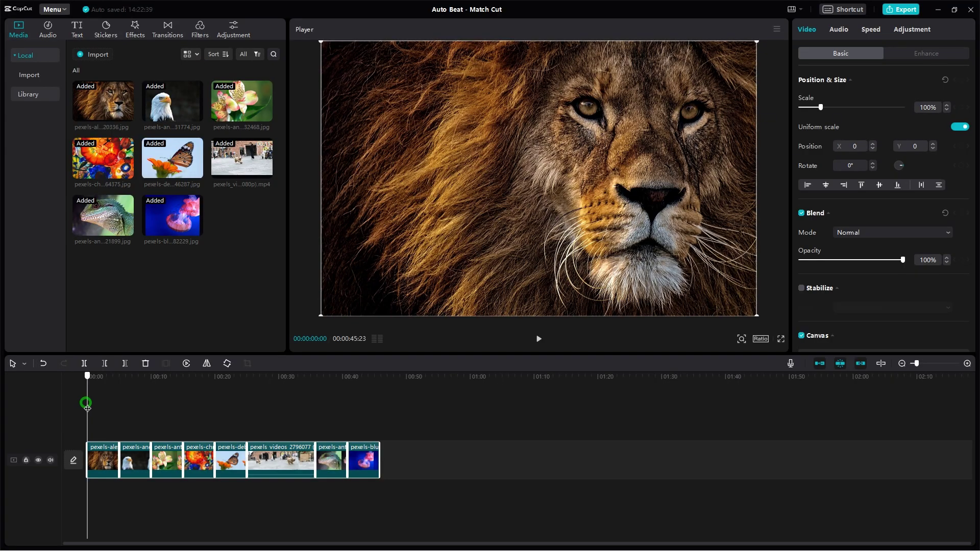
left_click_drag(87, 406, 119, 409)
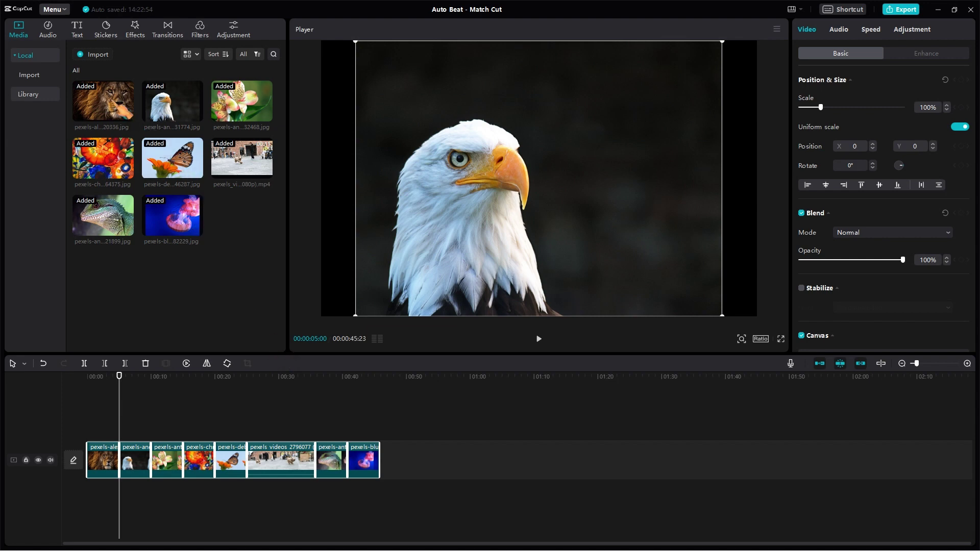
left_click(58, 9)
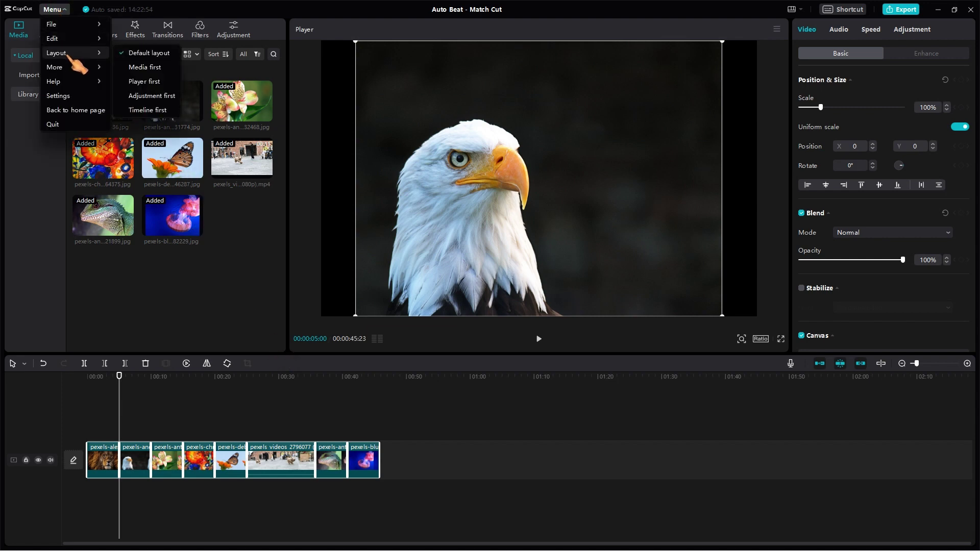
left_click(57, 95)
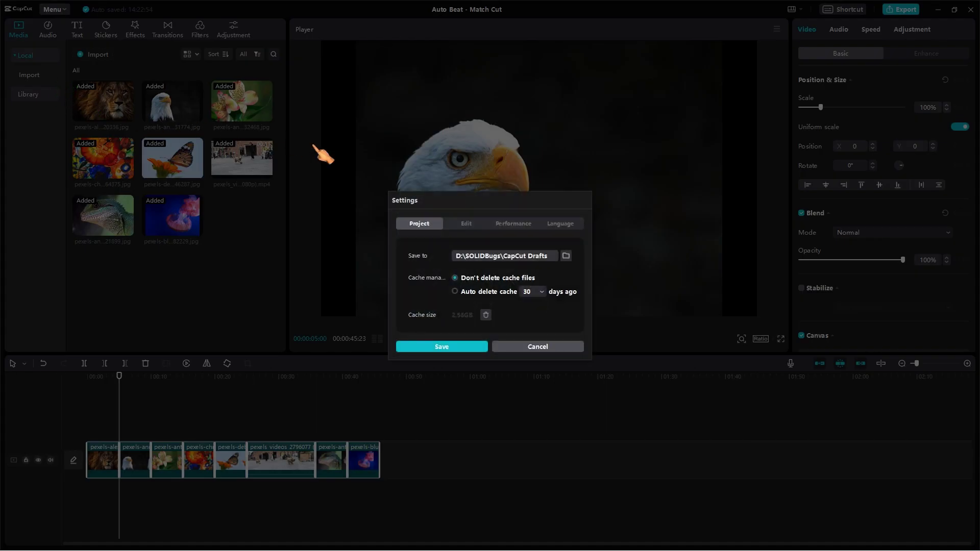
left_click(467, 225)
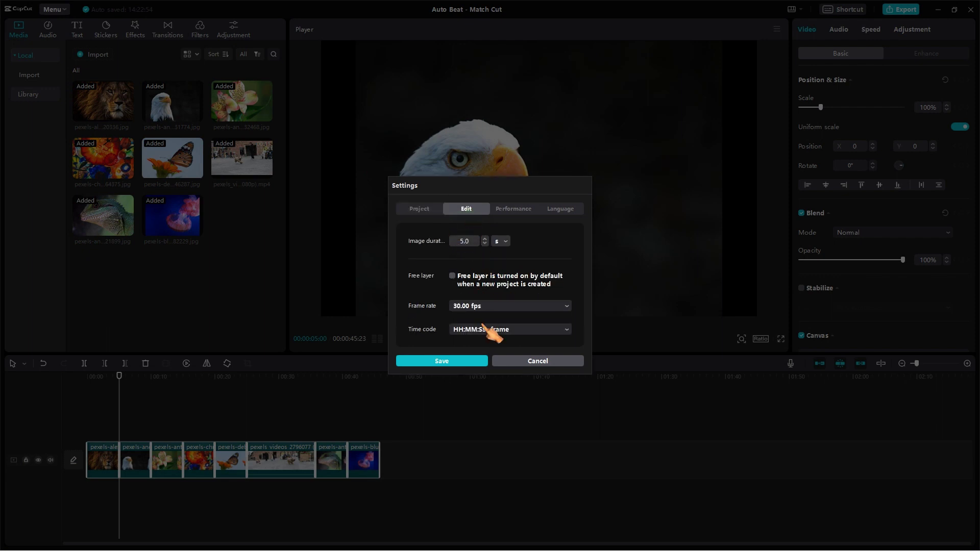
left_click(538, 362)
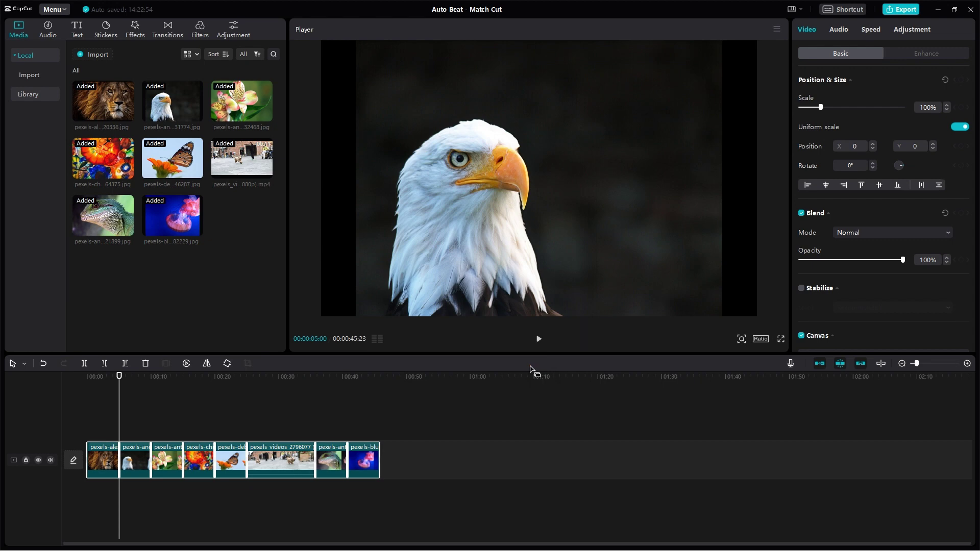
Step: Add the 'Midnight chill lo-fi hip hop' track from the built-in music library to the project
left_click(51, 33)
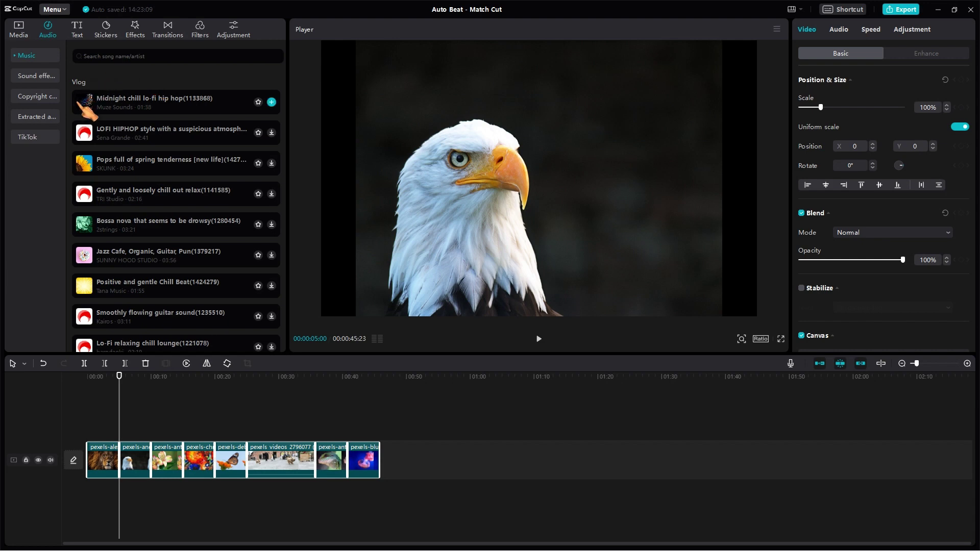
left_click(272, 102)
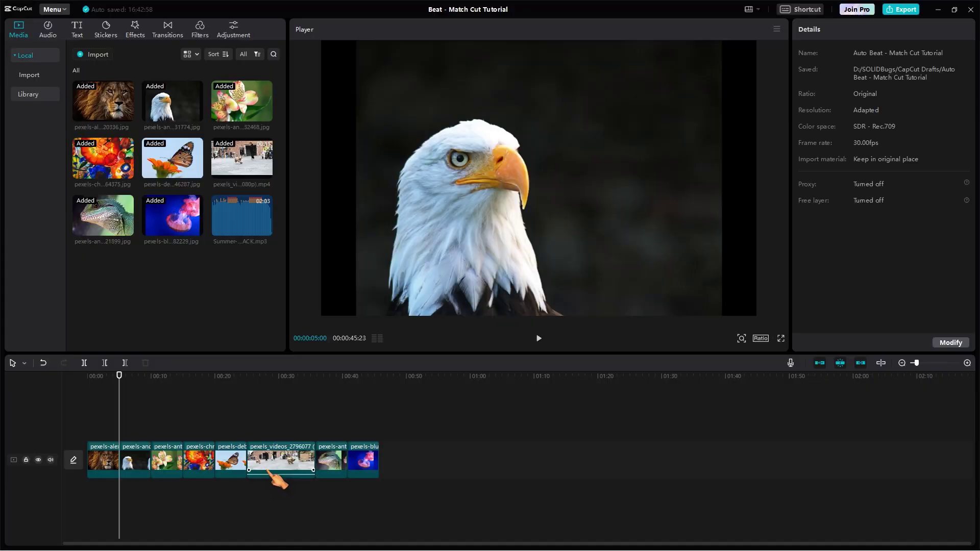
Step: Place the Summer music under the clips and mark it with the Auto beat Beats 2 pattern
left_click_drag(237, 219, 96, 503)
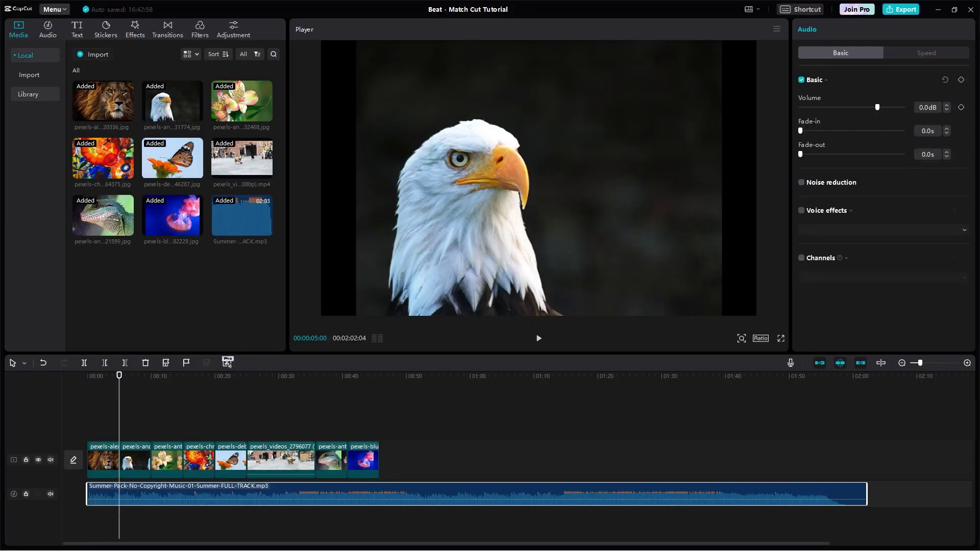
left_click_drag(119, 409, 84, 412)
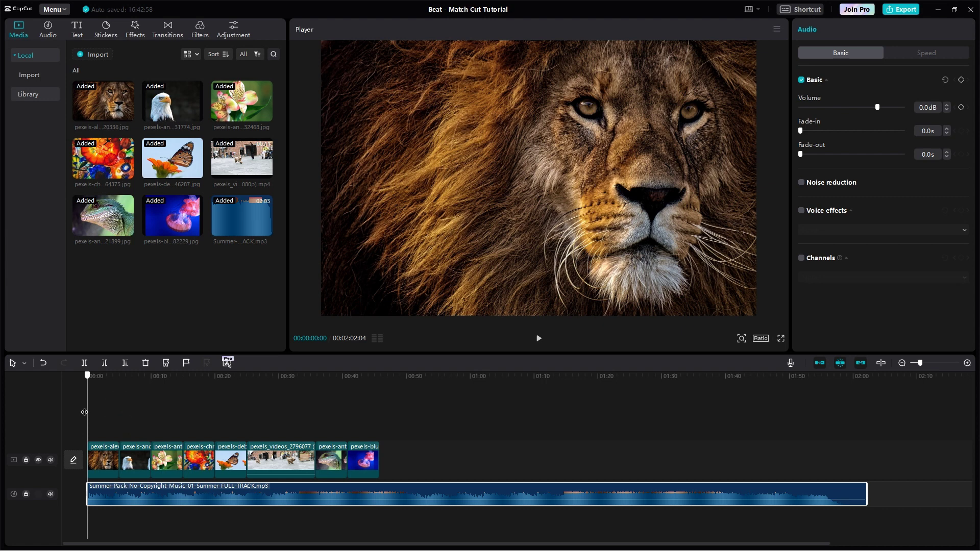
left_click(168, 366)
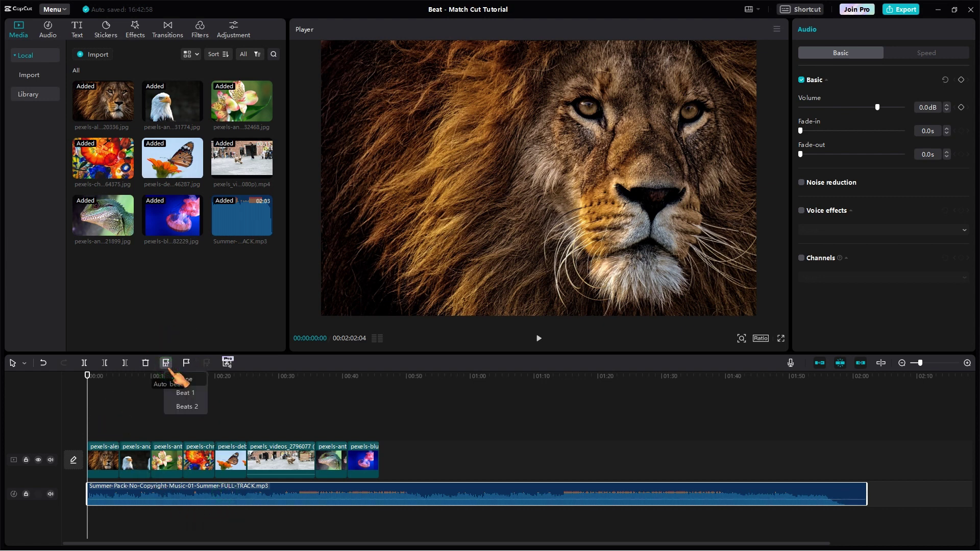
left_click(200, 406)
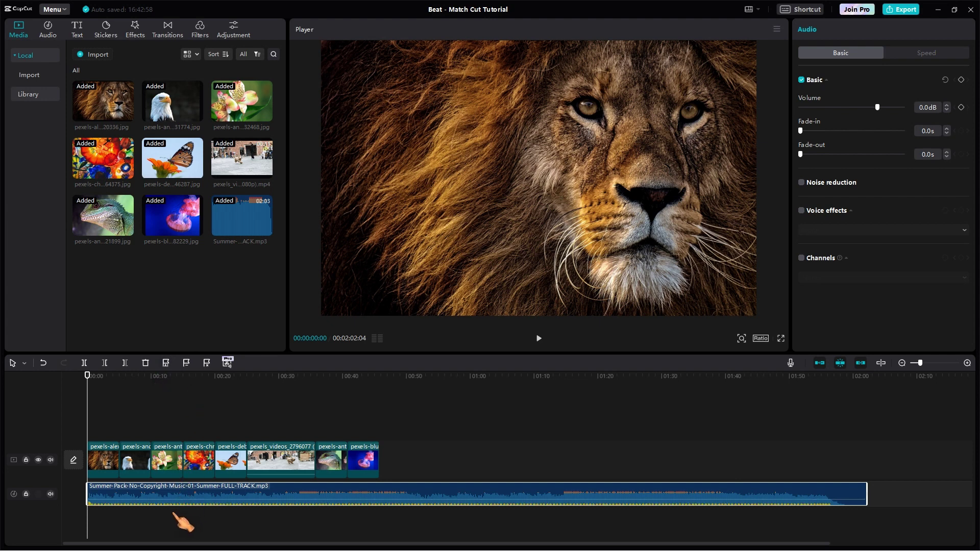
scroll(174, 514, "up", 3)
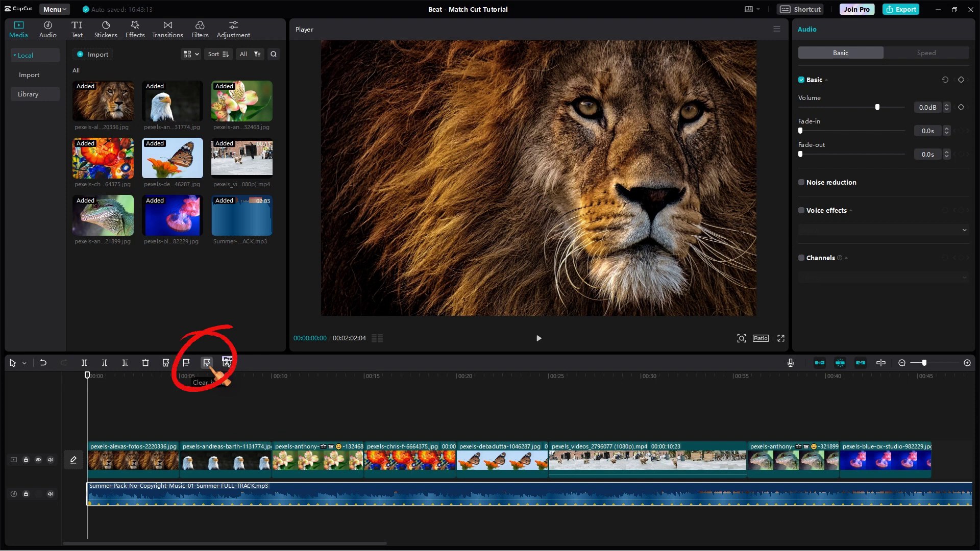
Step: Clear the beat markers, regenerate them with Beat 1, and move the playhead to the first beat near 00:02
left_click(208, 365)
left_click(166, 363)
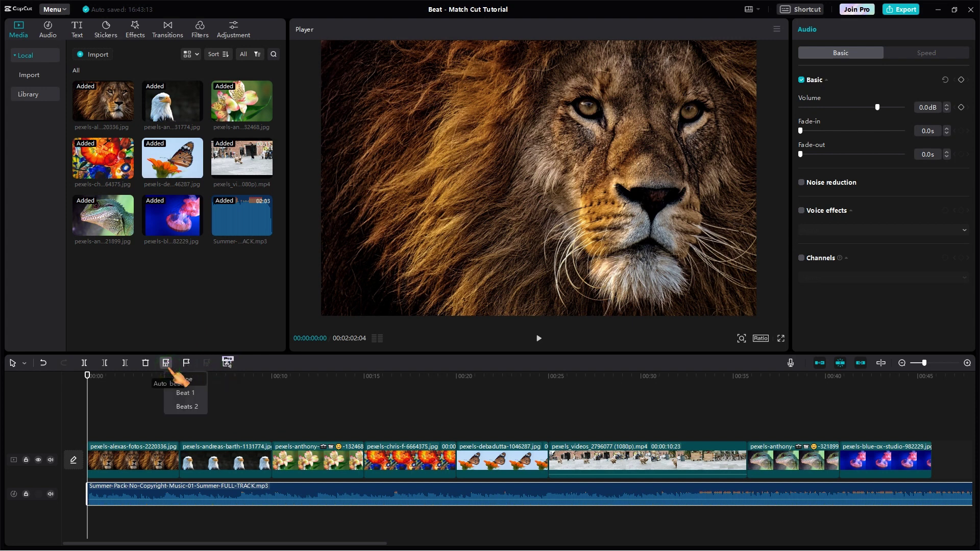
left_click(200, 395)
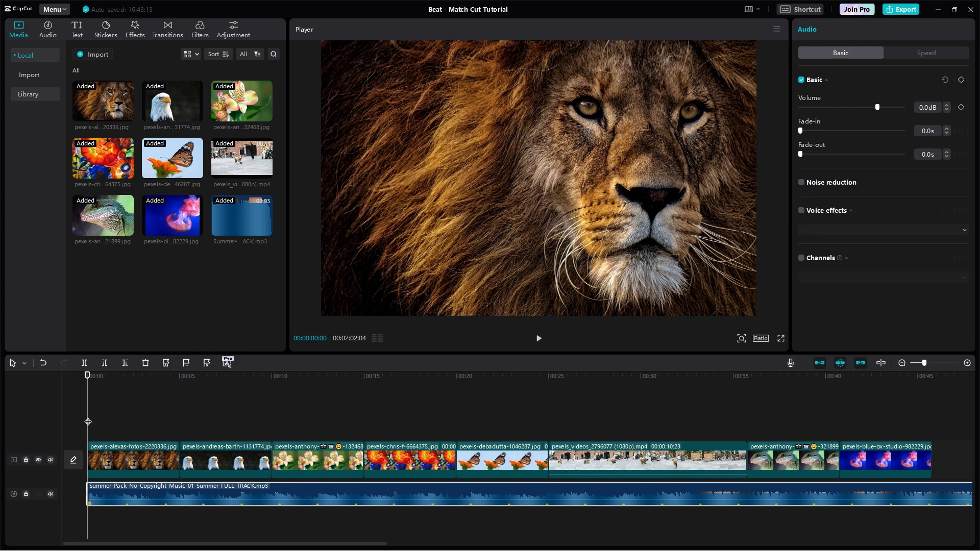
left_click_drag(88, 421, 125, 423)
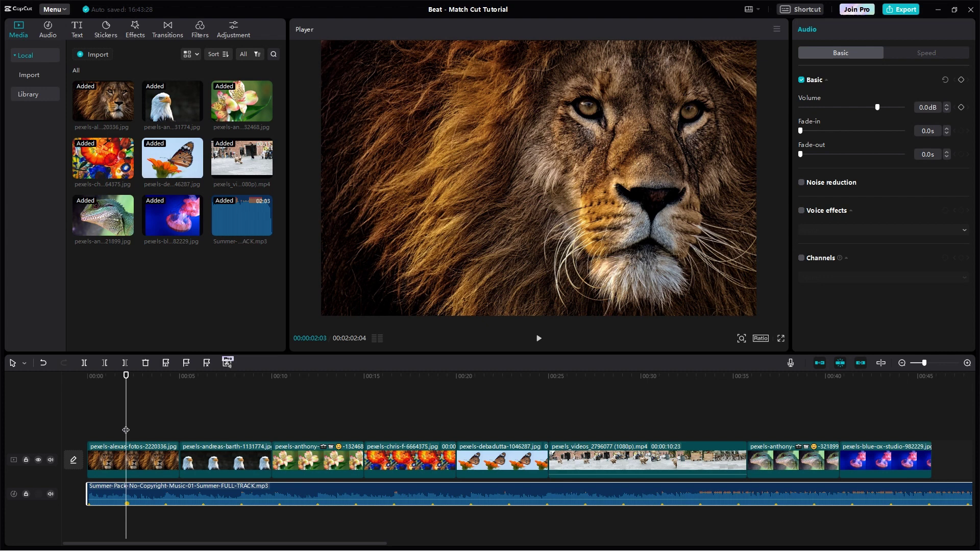
Step: Trim the lion and eagle clips to end on the beat markers near 00:02 and 00:04
left_click(149, 460)
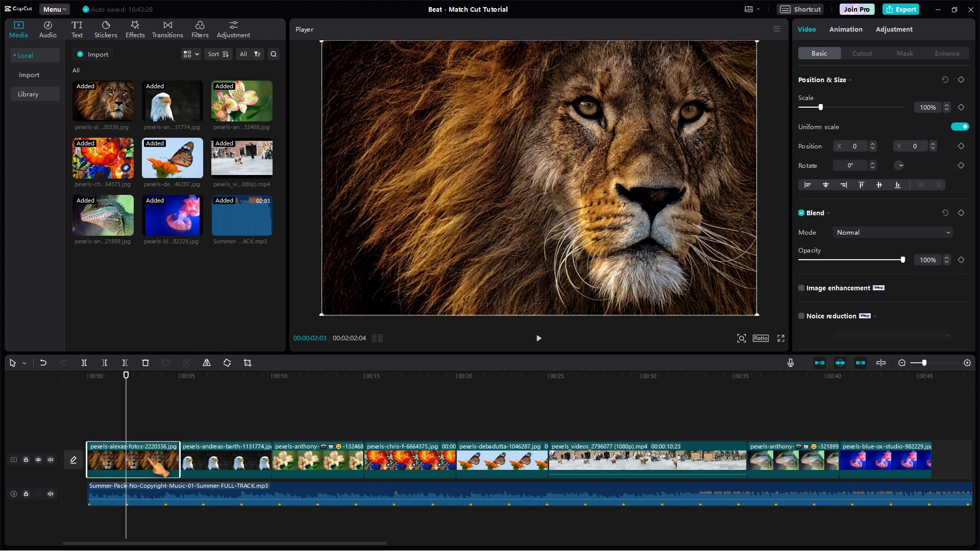
left_click(125, 363)
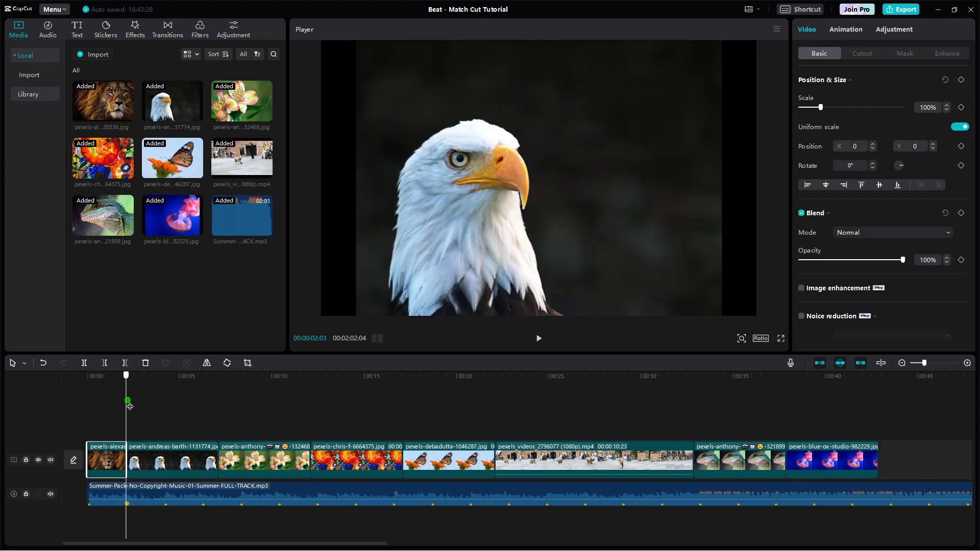
left_click_drag(129, 406, 164, 412)
left_click(187, 464)
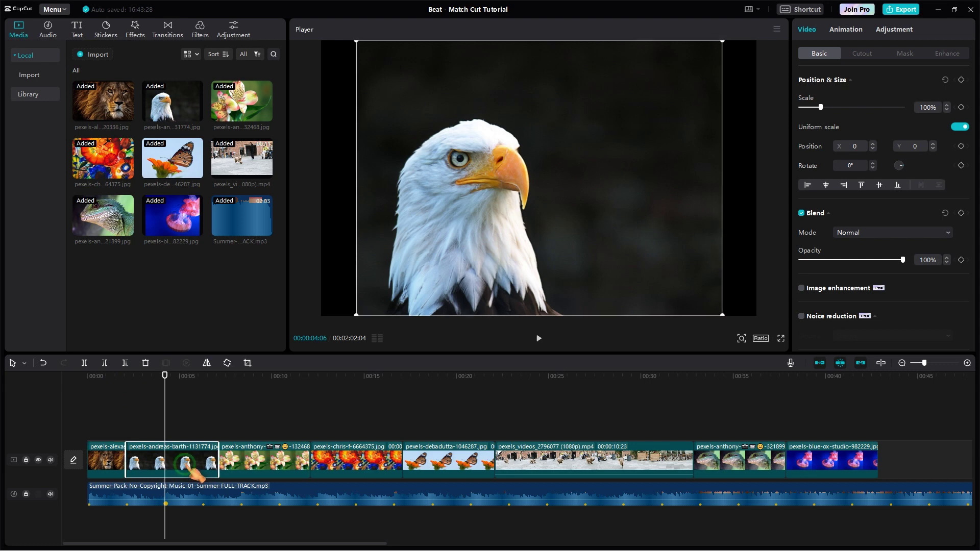
left_click(126, 363)
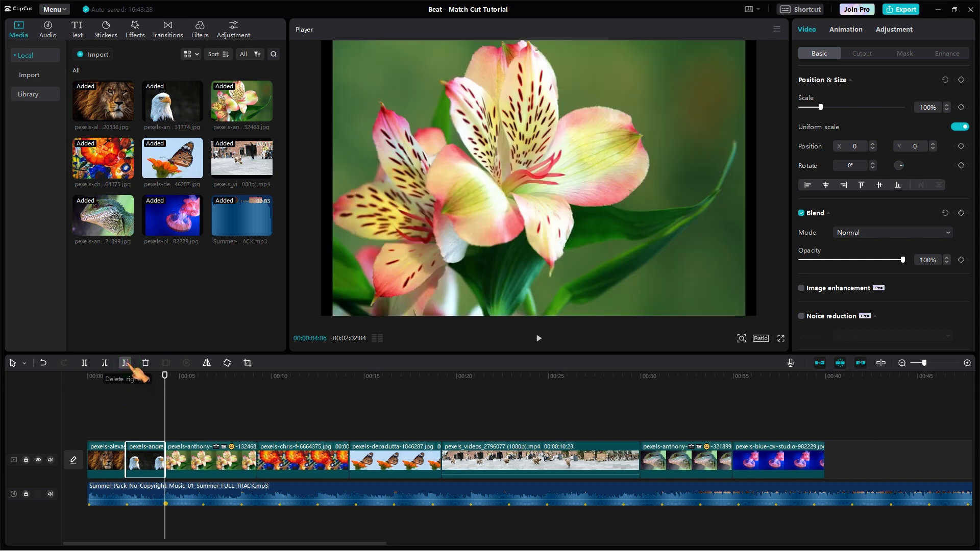
left_click_drag(166, 421, 202, 425)
Step: Trim the flower, glass art and butterfly clips so each ends on the next beat marker
left_click(222, 462)
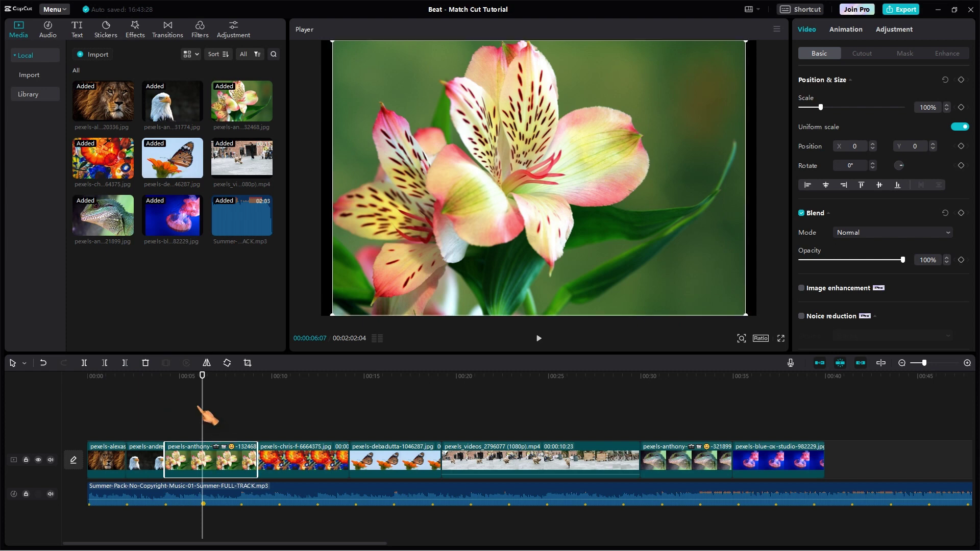
left_click(126, 364)
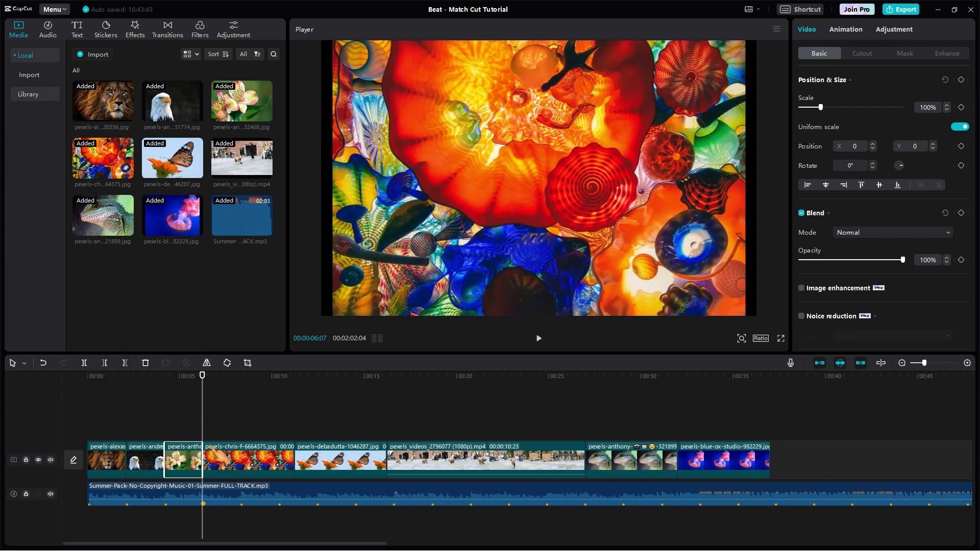
left_click_drag(204, 418, 238, 417)
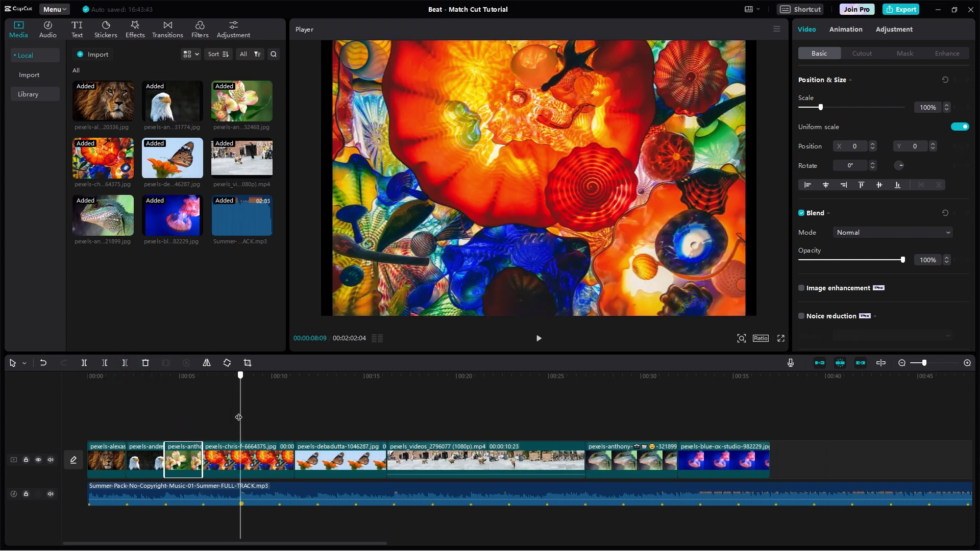
left_click(258, 458)
left_click(126, 364)
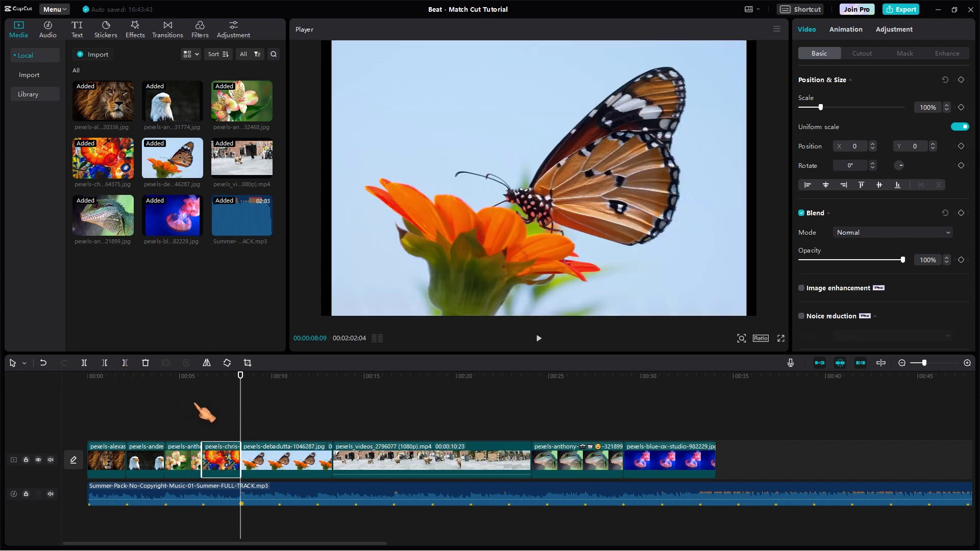
left_click_drag(240, 411, 279, 415)
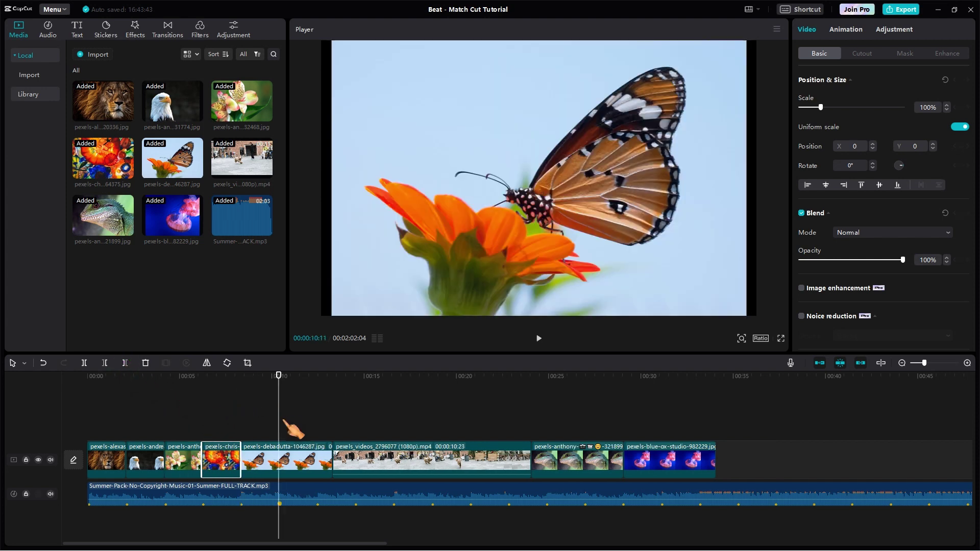
left_click(302, 460)
left_click(125, 363)
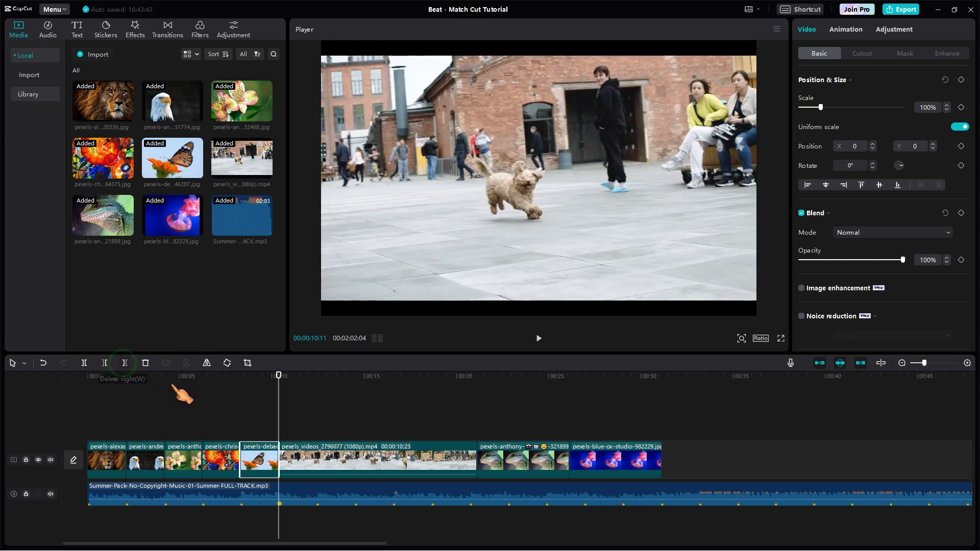
left_click_drag(277, 412, 396, 427)
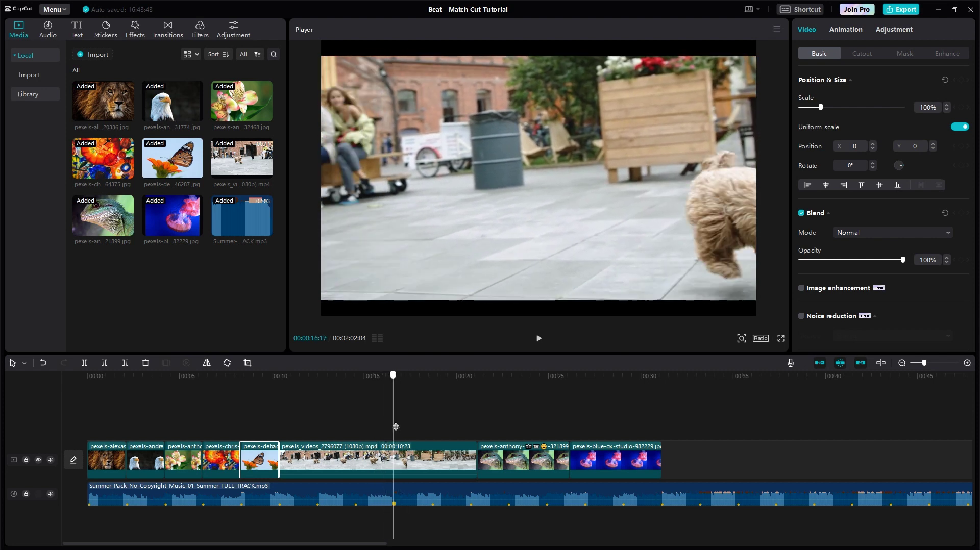
Step: Drag the dog video's and lizard clip's right edges back to snap onto the next beat markers
left_click(449, 462)
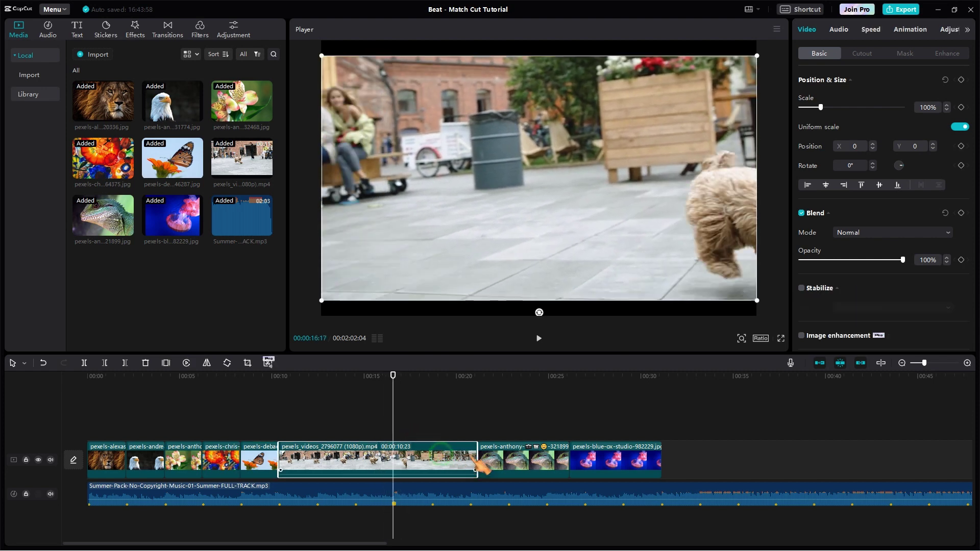
left_click_drag(476, 449, 434, 424)
left_click(460, 462)
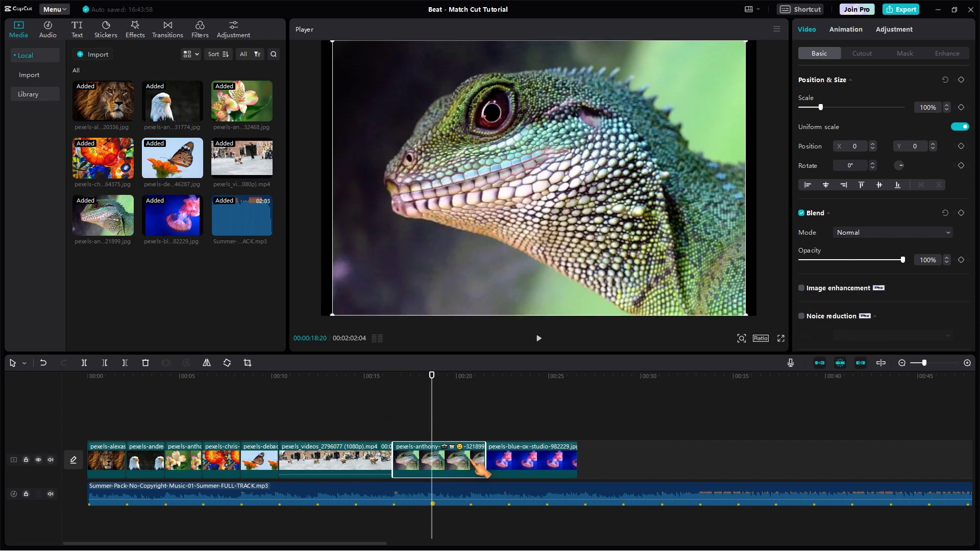
left_click_drag(482, 460, 470, 430)
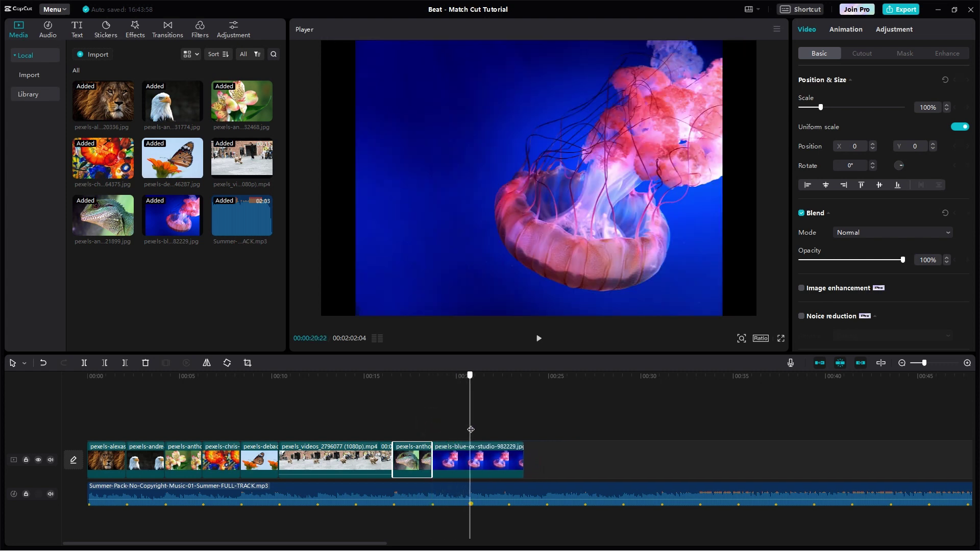
left_click(492, 463)
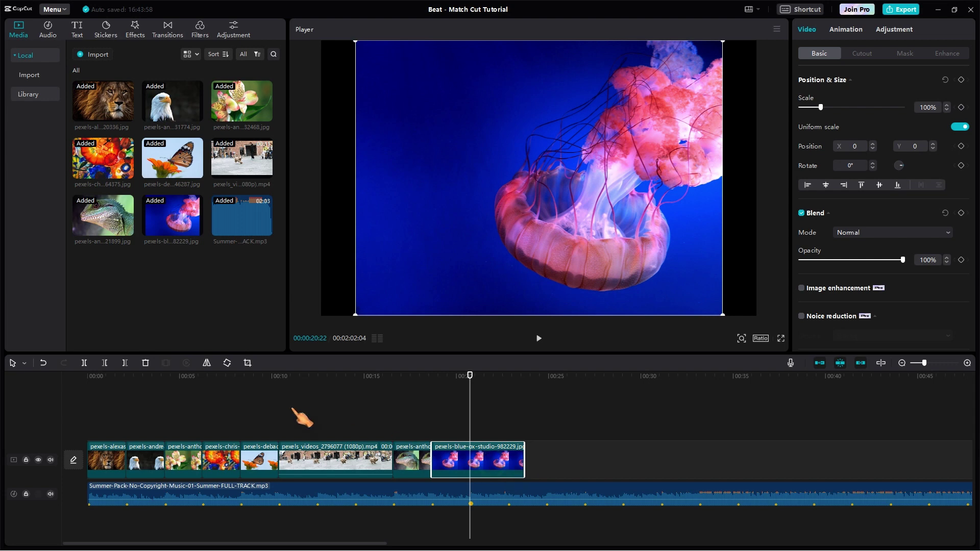
Step: Trim the jellyfish clip and the Summer music so both end at 00:00:20:22
left_click(125, 363)
left_click(513, 491)
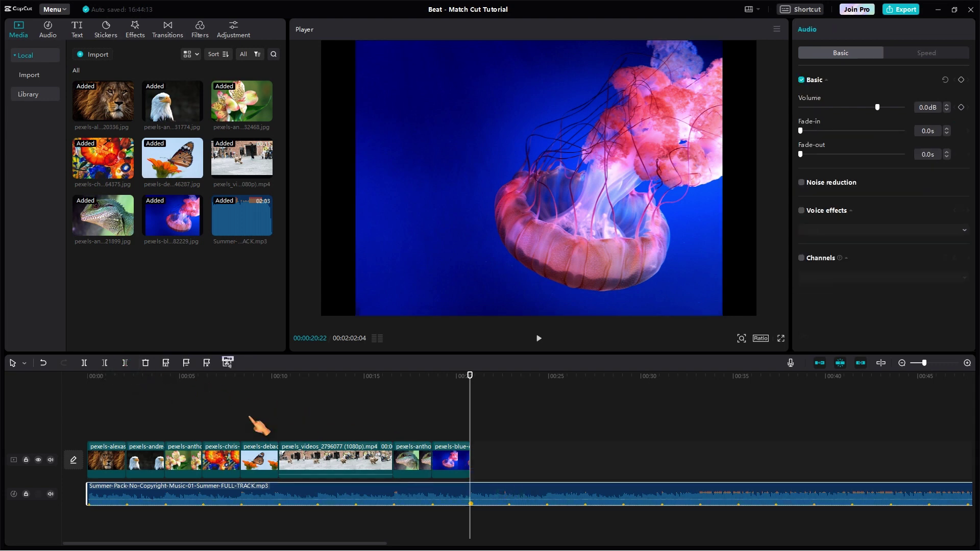
left_click(125, 364)
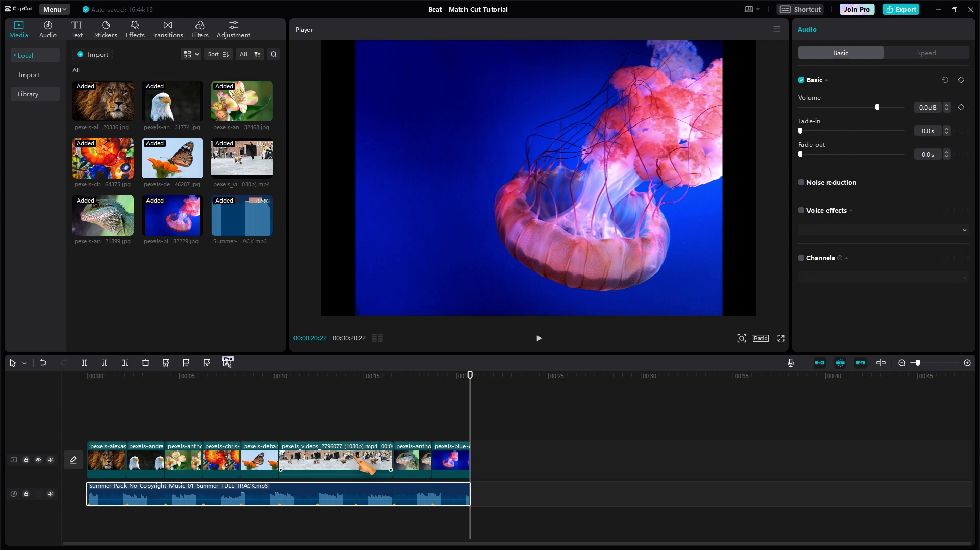
scroll(367, 466, "up", 4, "ctrl")
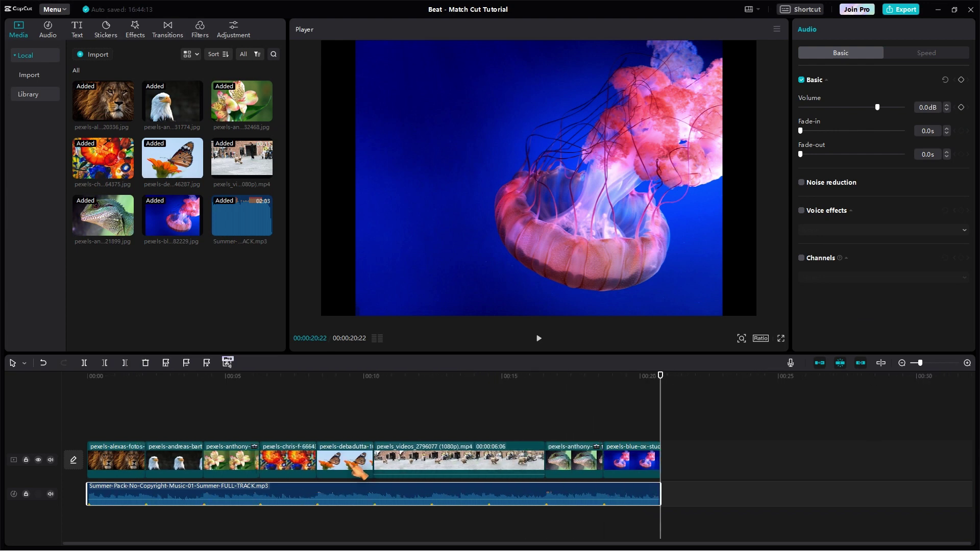
scroll(360, 472, "up", 2, "ctrl")
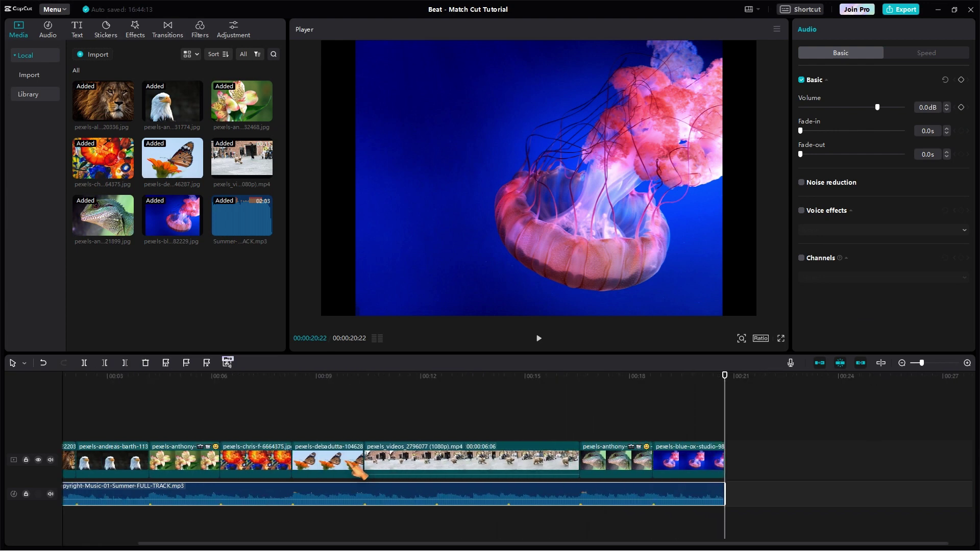
scroll(289, 539, "left", 2)
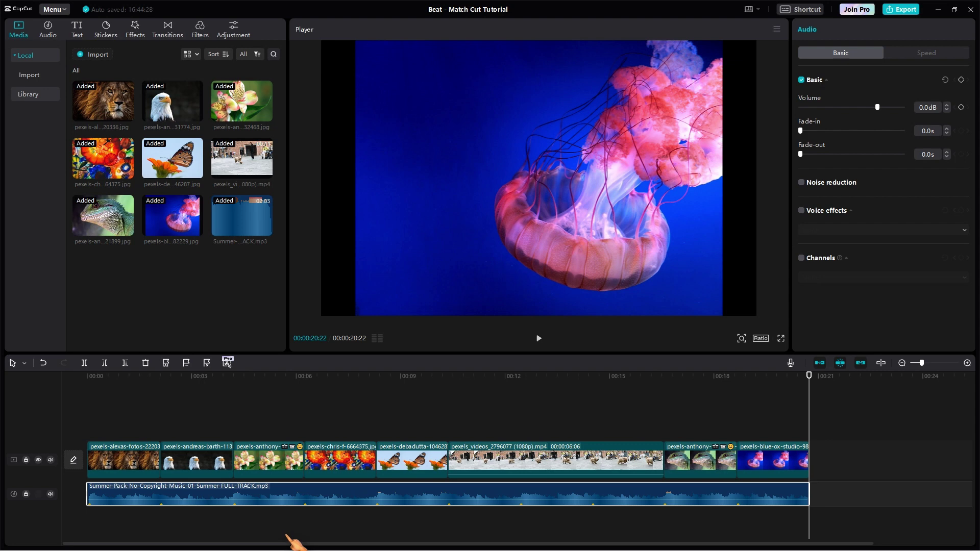
left_click_drag(812, 416, 76, 416)
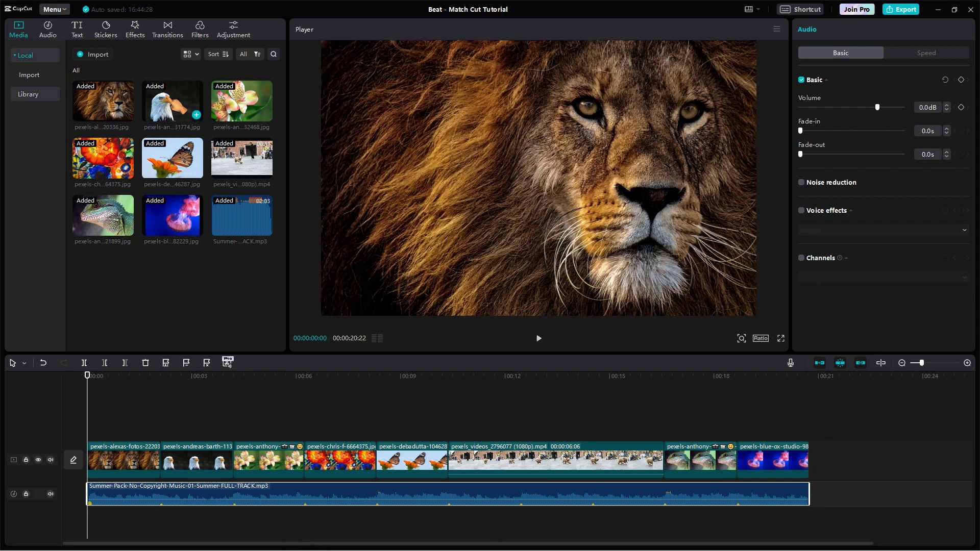
Step: Add a Mix transition between the lion and eagle clips, accepting duplicate frames, and Flashes at the next join
left_click(168, 28)
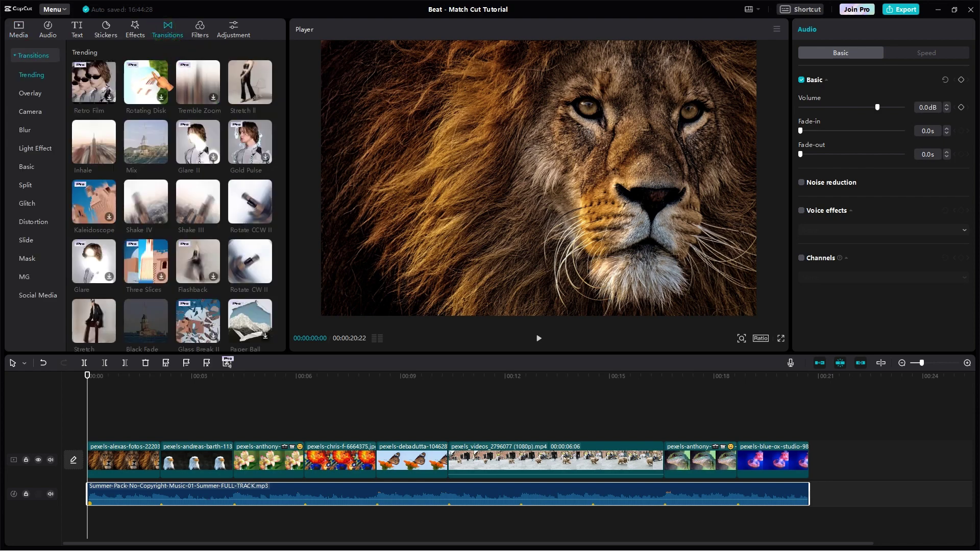
mouse_move(155, 143)
left_click_drag(159, 147, 162, 462)
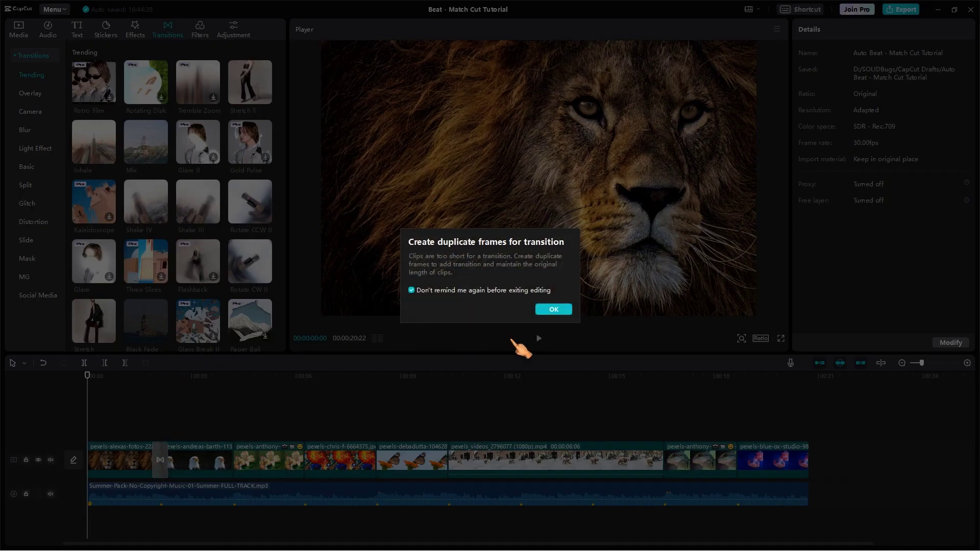
left_click(561, 310)
scroll(258, 270, "down", 5)
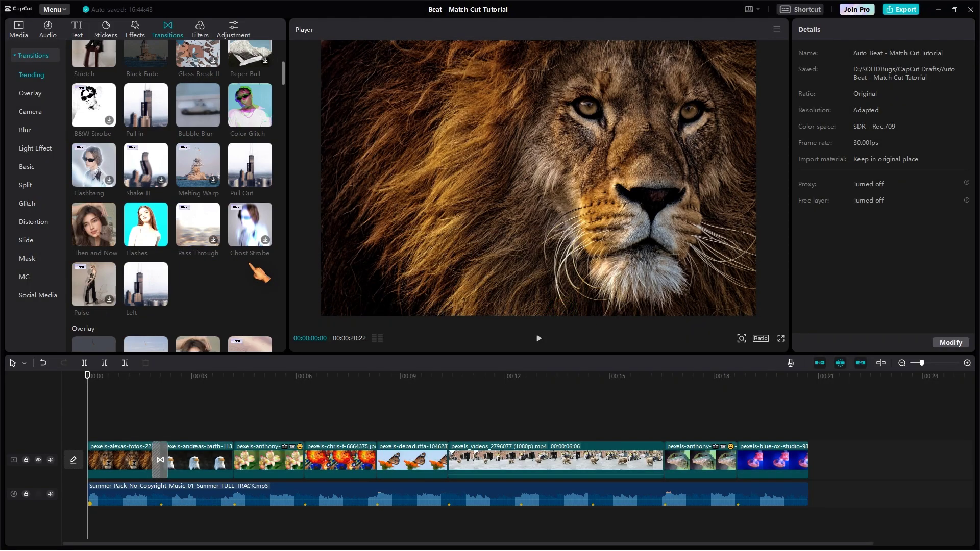
left_click_drag(163, 238, 233, 460)
Step: Add Dissolve 1 between flower and glass art, and Superimpose between glass art and butterfly
scroll(194, 307, "down", 5)
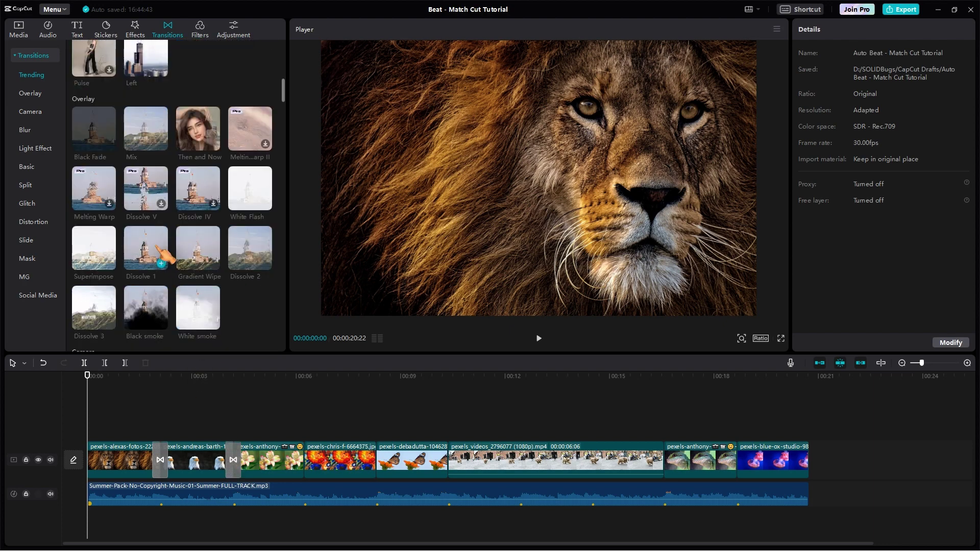
left_click_drag(157, 248, 259, 389)
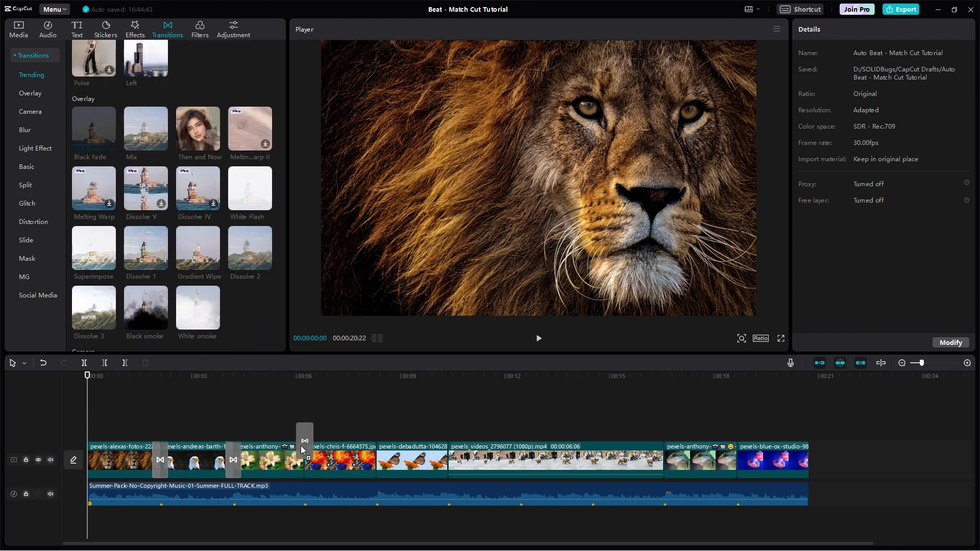
left_click_drag(301, 445, 301, 447)
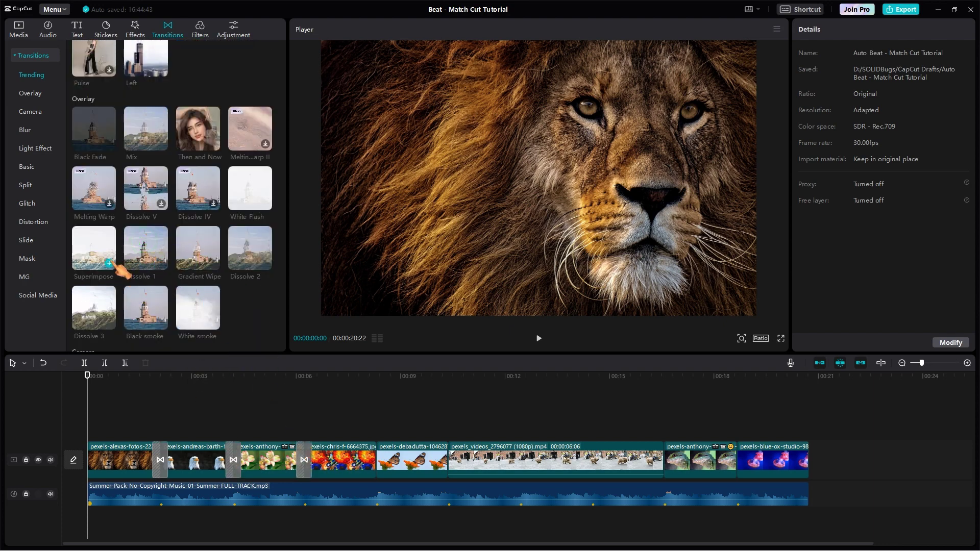
left_click_drag(94, 249, 331, 406)
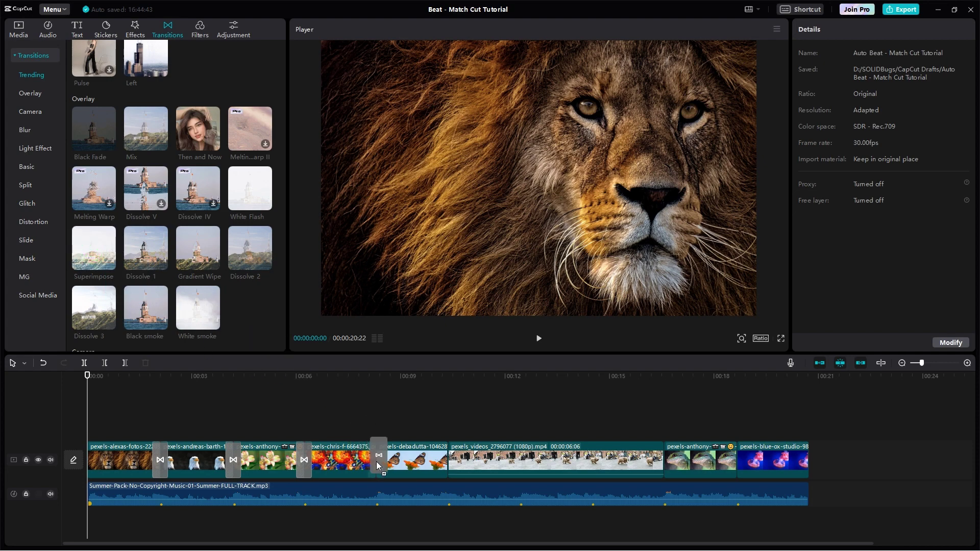
left_click_drag(377, 466, 377, 462)
Step: Add Shake II, Bottom Left and Square Blur at the butterfly–dog, dog–lizard and lizard–jellyfish joins
scroll(245, 295, "down", 5)
left_click_drag(196, 264, 440, 443)
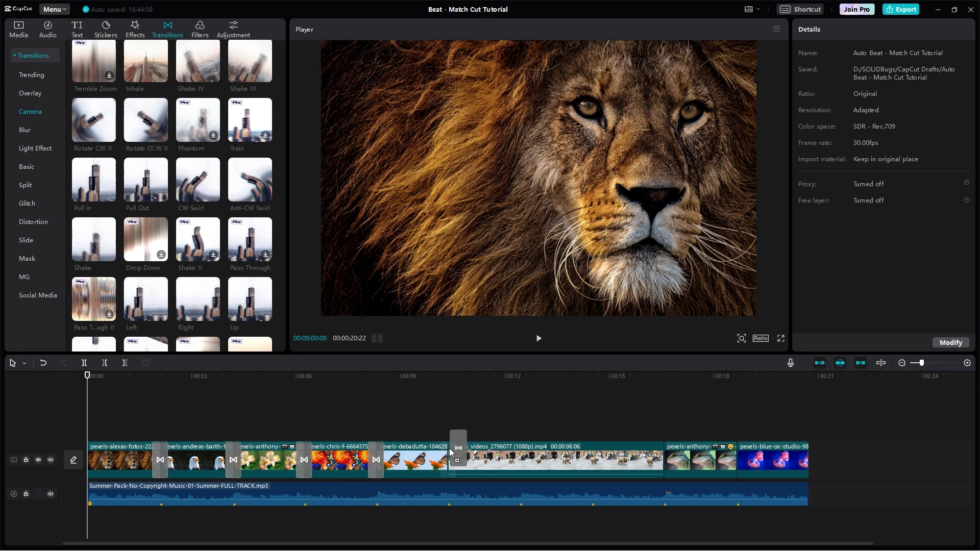
scroll(245, 317, "down", 5)
left_click_drag(166, 254, 659, 463)
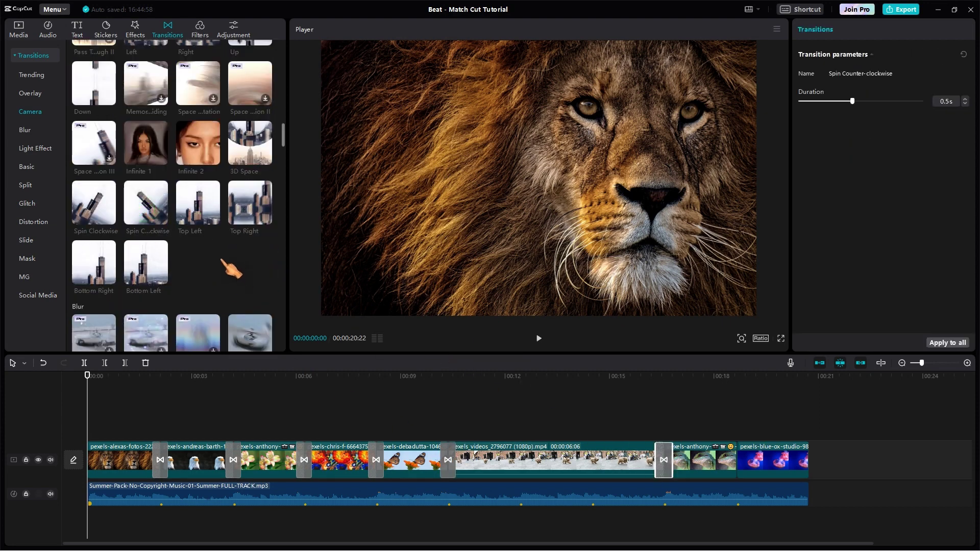
scroll(224, 265, "down", 4)
mouse_move(150, 286)
left_mouse_down()
mouse_move(720, 443)
mouse_move(736, 461)
left_mouse_up()
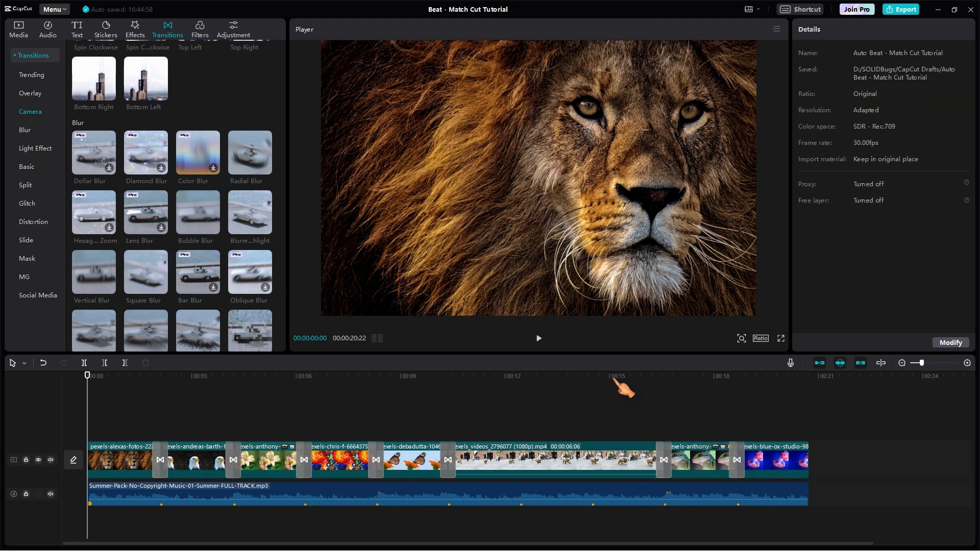
Step: Play the finished 20-second slideshow full screen, then exit back to the editor
left_click(781, 339)
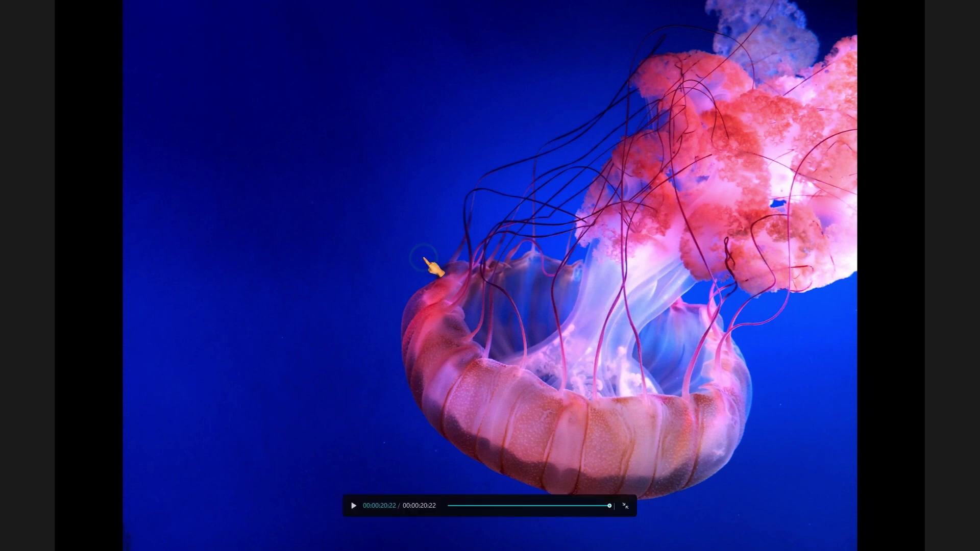
key("Escape")
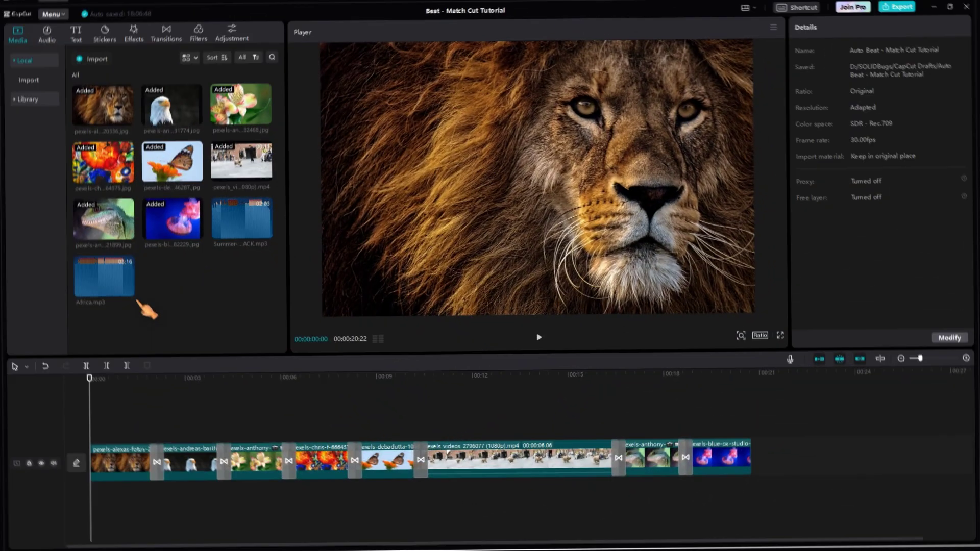
Step: Drag Africa.mp3 from Media onto the audio track beneath the clips
left_click_drag(143, 306, 88, 508)
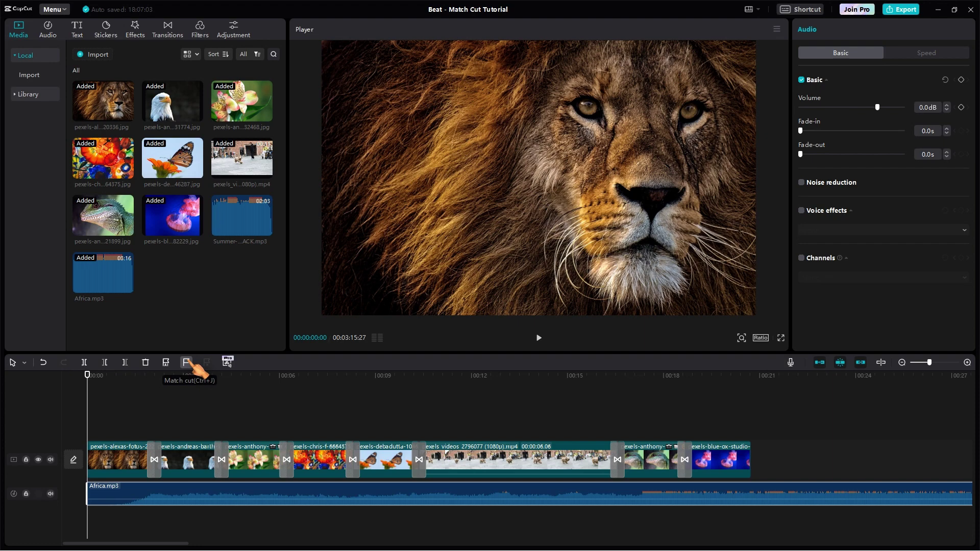
left_click(810, 16)
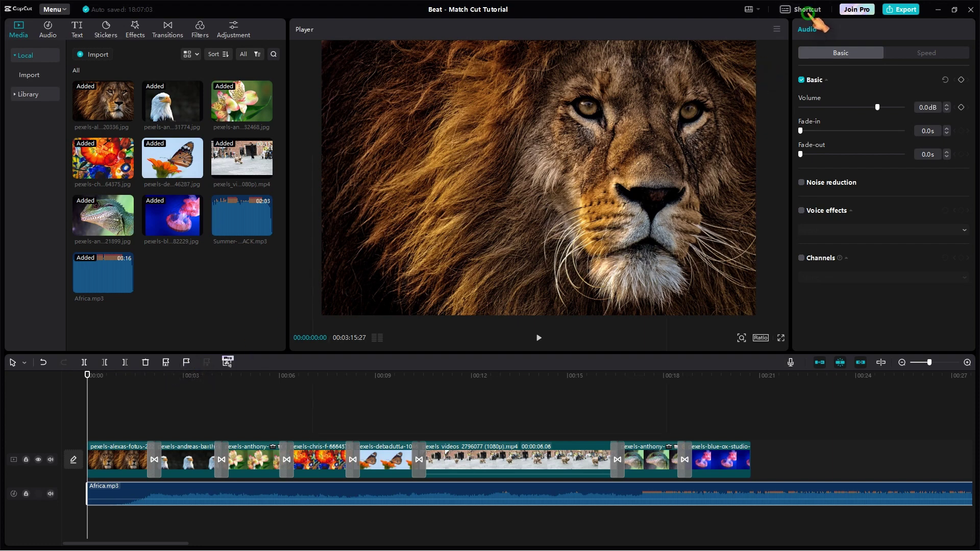
scroll(483, 374, "down", 4)
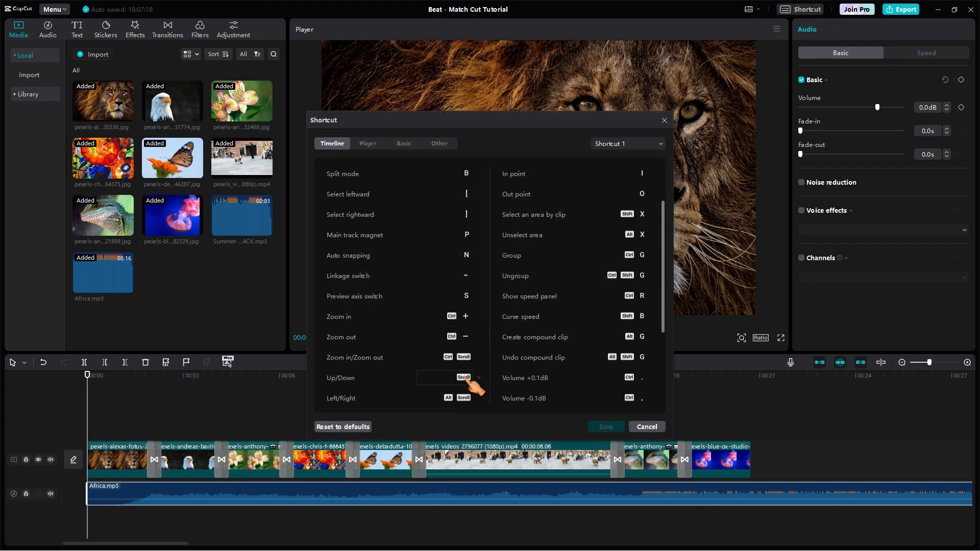
scroll(475, 394, "down", 5)
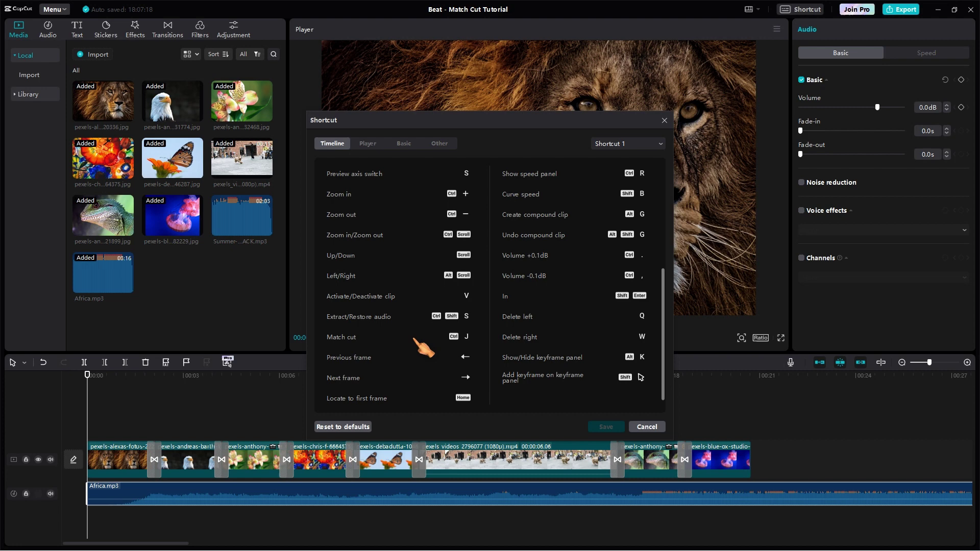
left_click(664, 120)
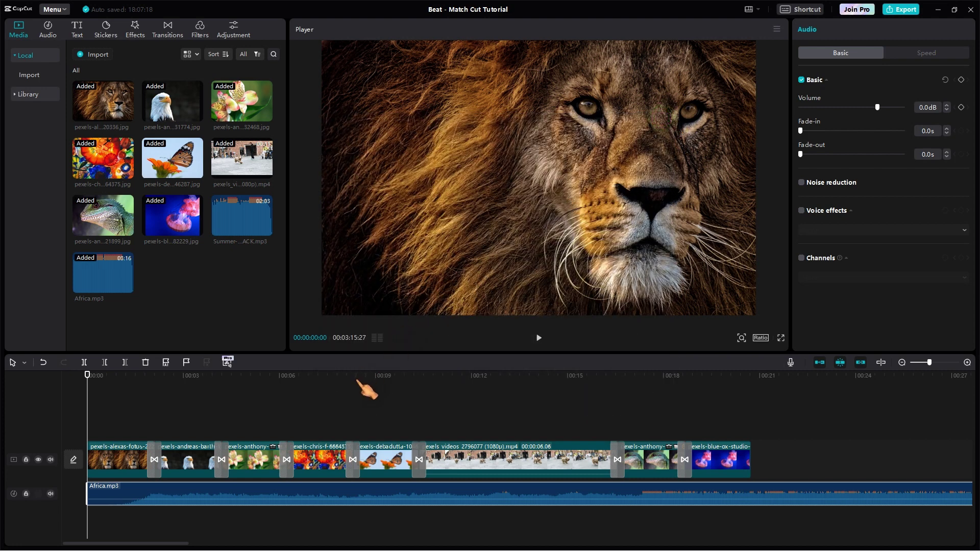
Step: Play the slideshow with Africa.mp3 through to the end of the clips, then stop playback
key("space")
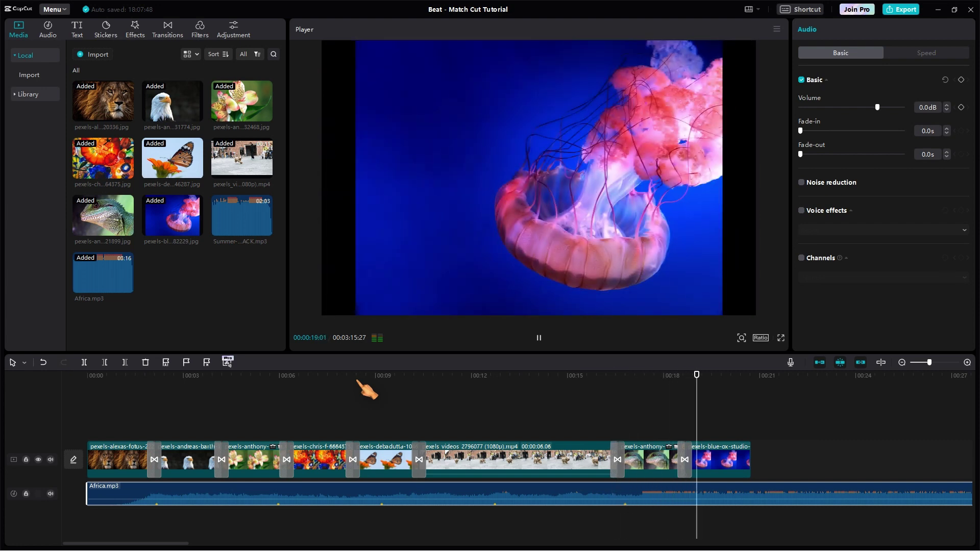
key("space")
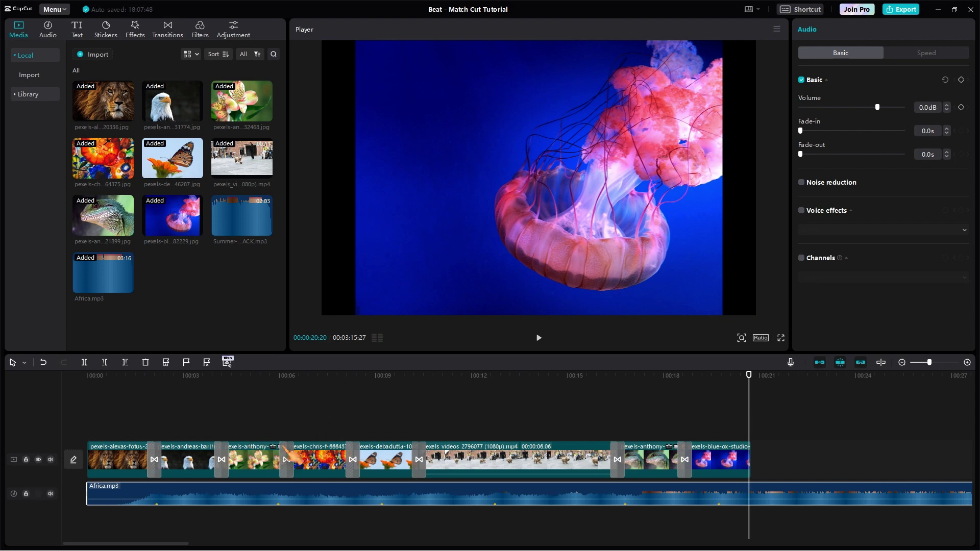
Step: Extend the eagle, flower and glass clips so each ends on the next beat marker
left_click(120, 469)
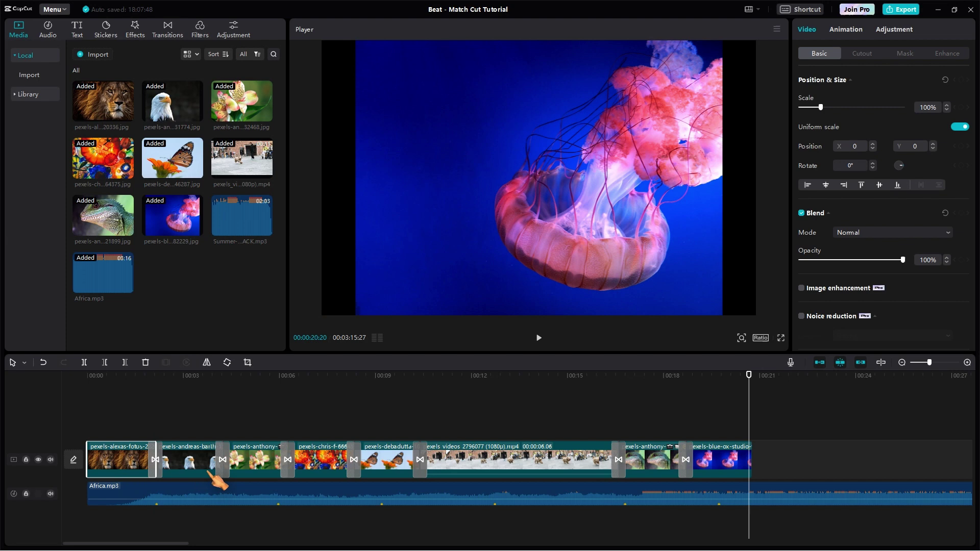
left_click(202, 462)
left_click_drag(222, 462, 277, 462)
left_click(314, 460)
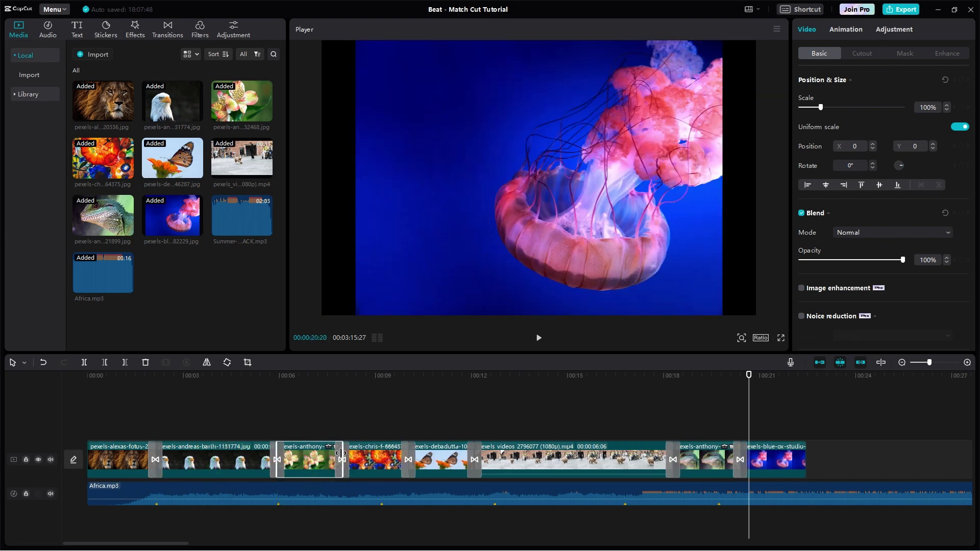
left_click_drag(341, 453, 380, 453)
left_click(437, 462)
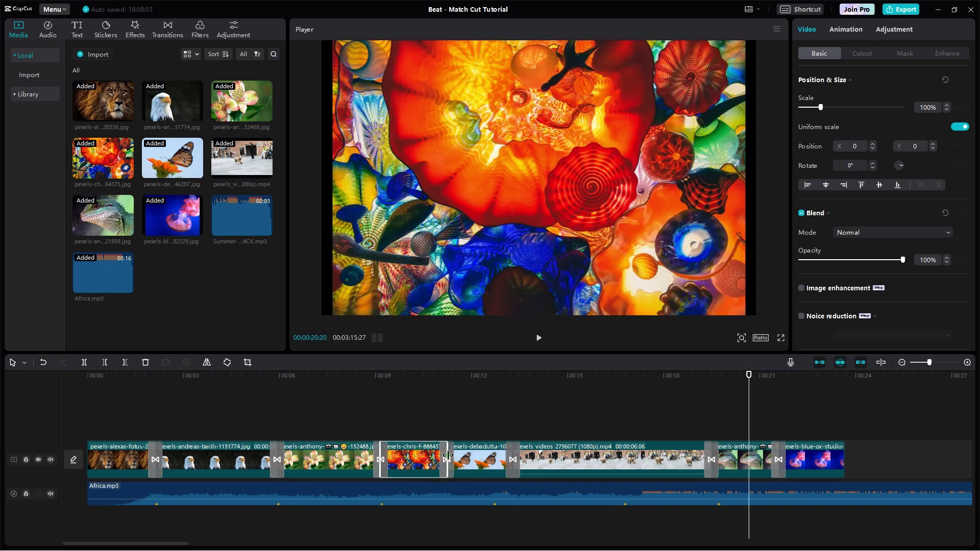
left_click_drag(449, 456, 495, 455)
Step: Extend the butterfly clip and trim the street video to beat markers, playhead at 00:00:21:03
left_click(556, 468)
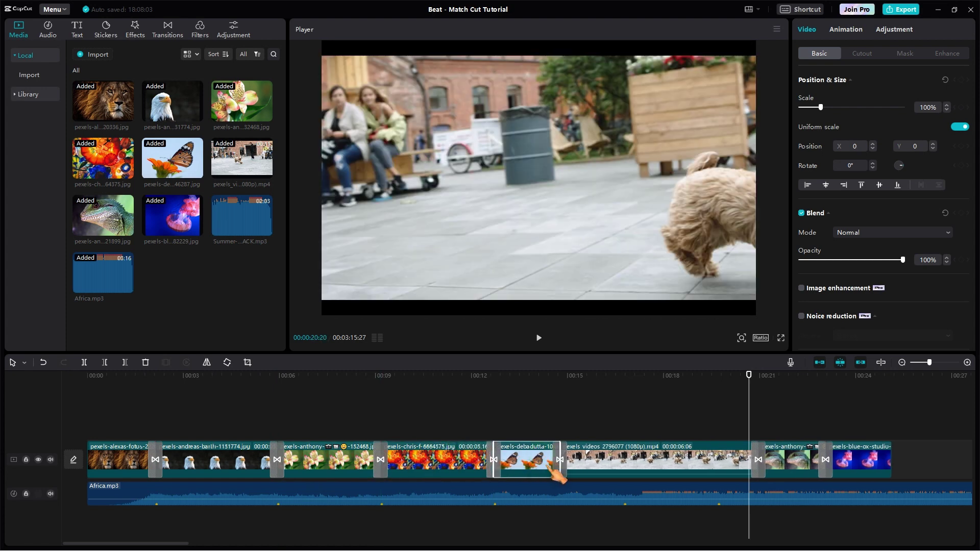
left_click_drag(560, 456, 623, 456)
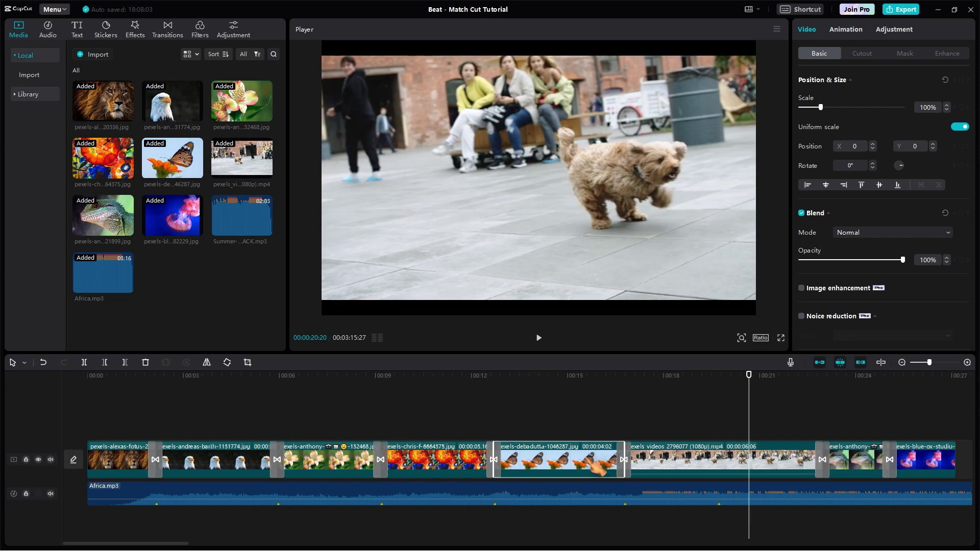
left_click(667, 456)
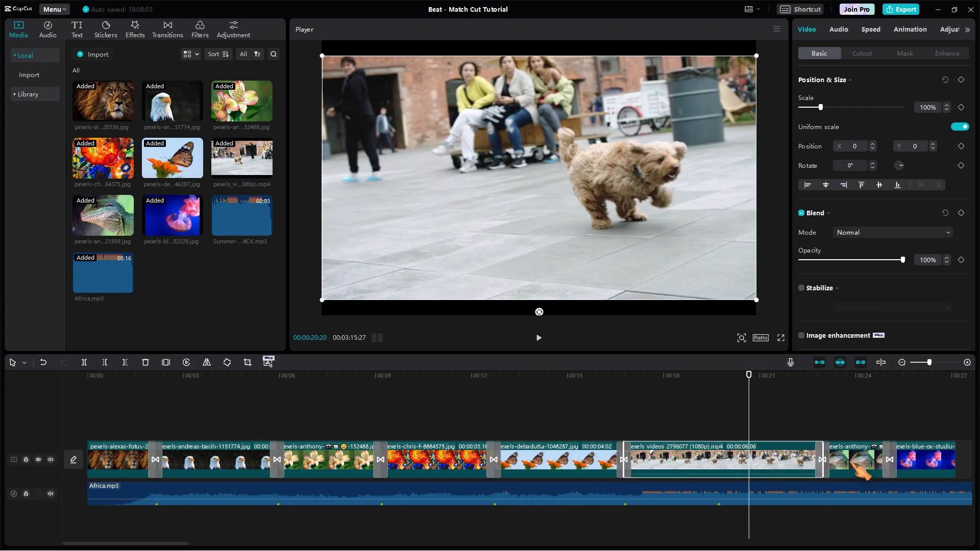
left_click_drag(824, 452, 717, 463)
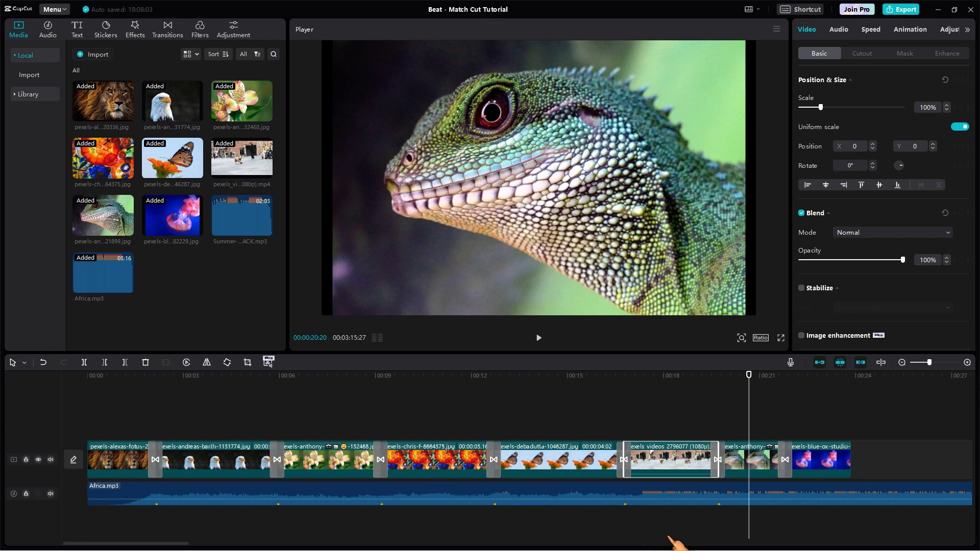
left_click_drag(751, 431, 762, 429)
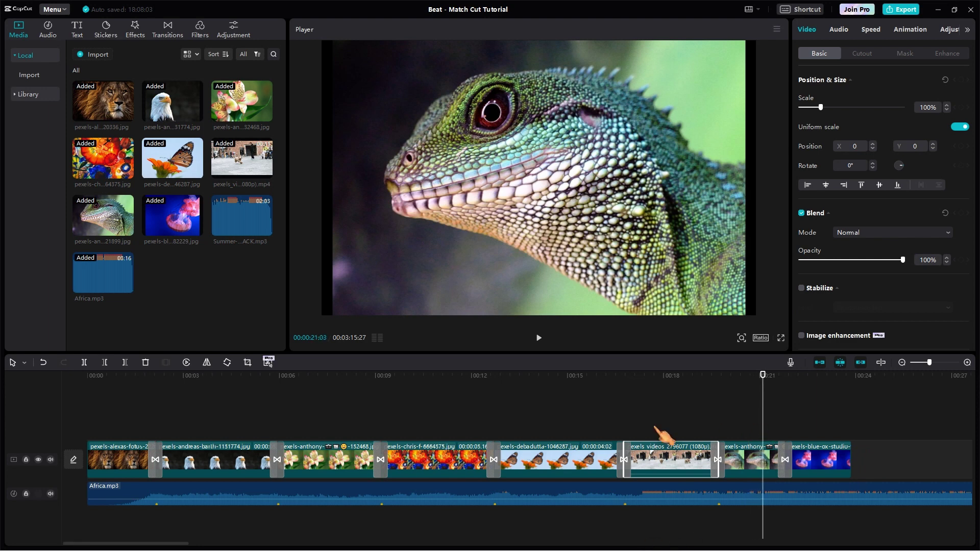
Step: Add a beat marker on Africa.mp3 at about 25 seconds, past the end of the clips
left_click(237, 495)
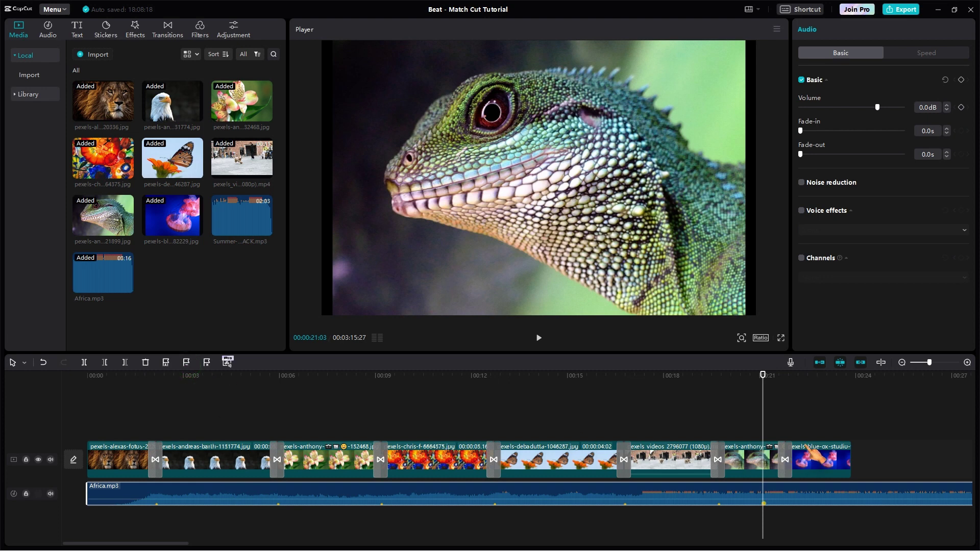
left_click_drag(764, 428, 891, 438)
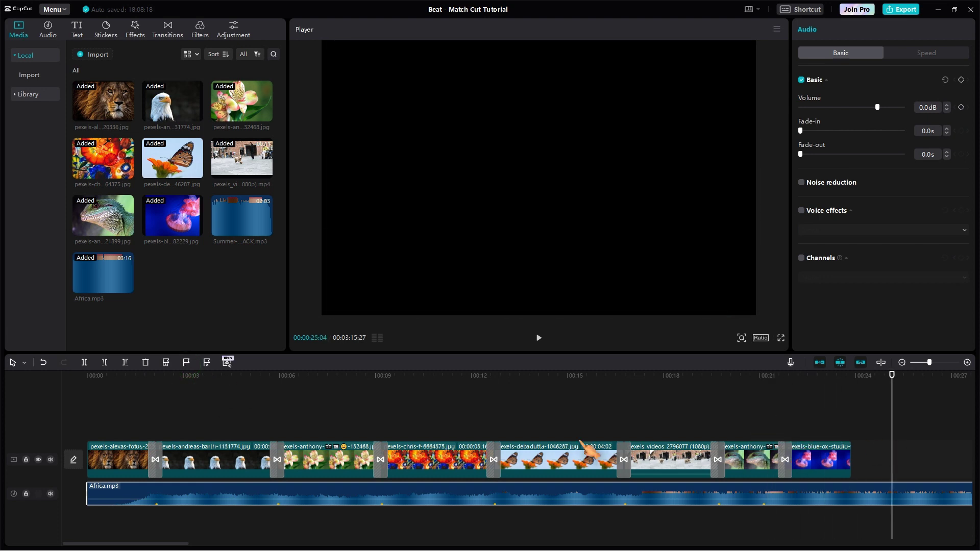
left_click(186, 363)
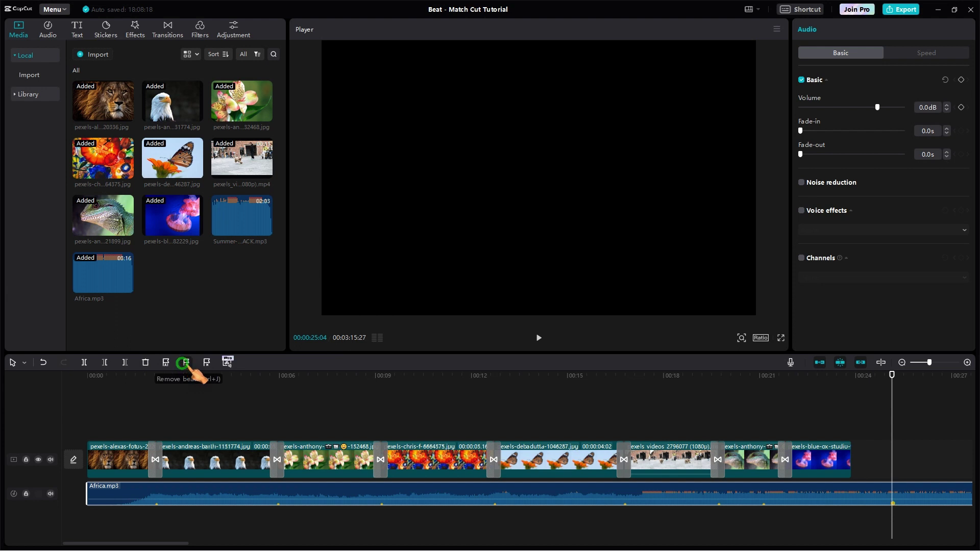
Step: Extend the jellyfish clip to the new marker, then select the lizard clip at 00:00:21:03
left_click(827, 466)
left_click_drag(850, 462, 891, 464)
left_click_drag(890, 412, 763, 452)
left_click(753, 453)
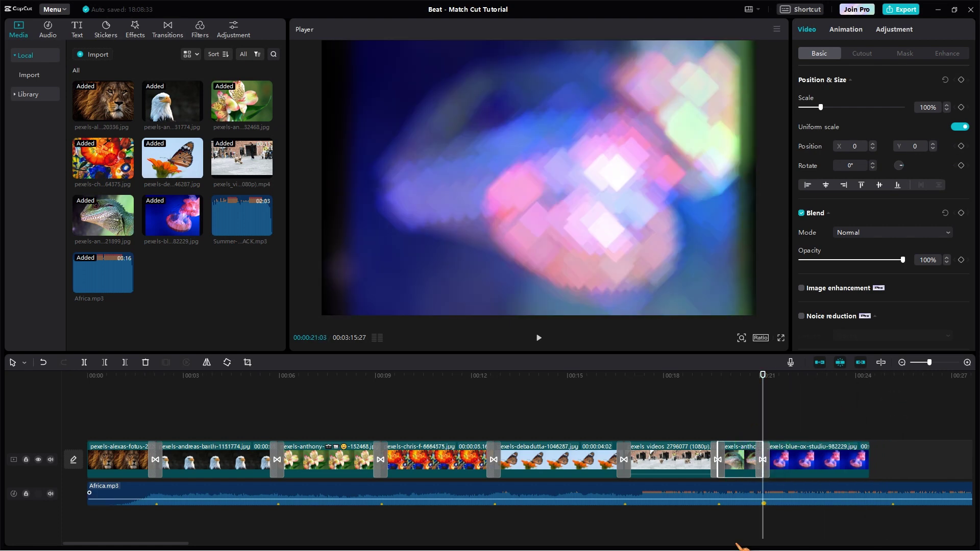